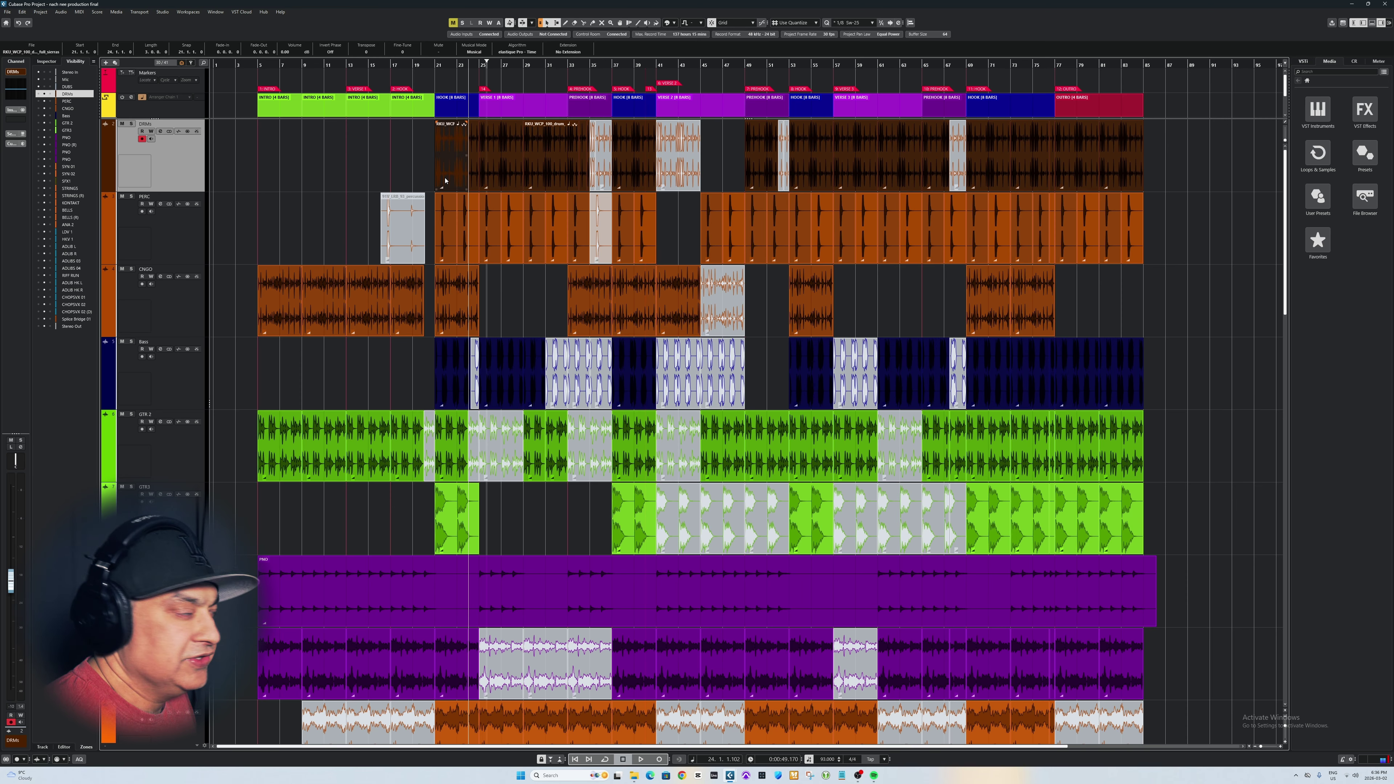
# Play the drum track and the percussion track around the first hook, each soloed on its own
pyautogui.press('space')
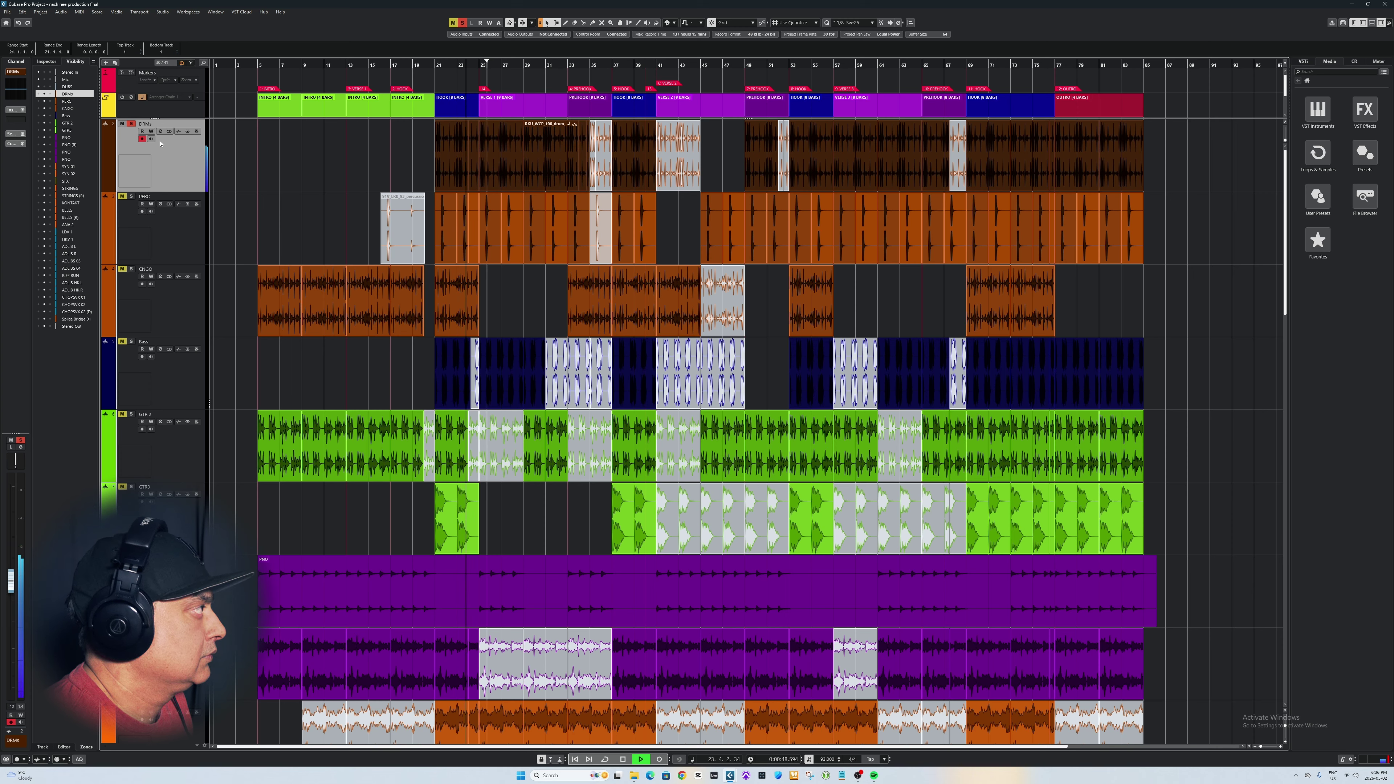
pyautogui.press('space')
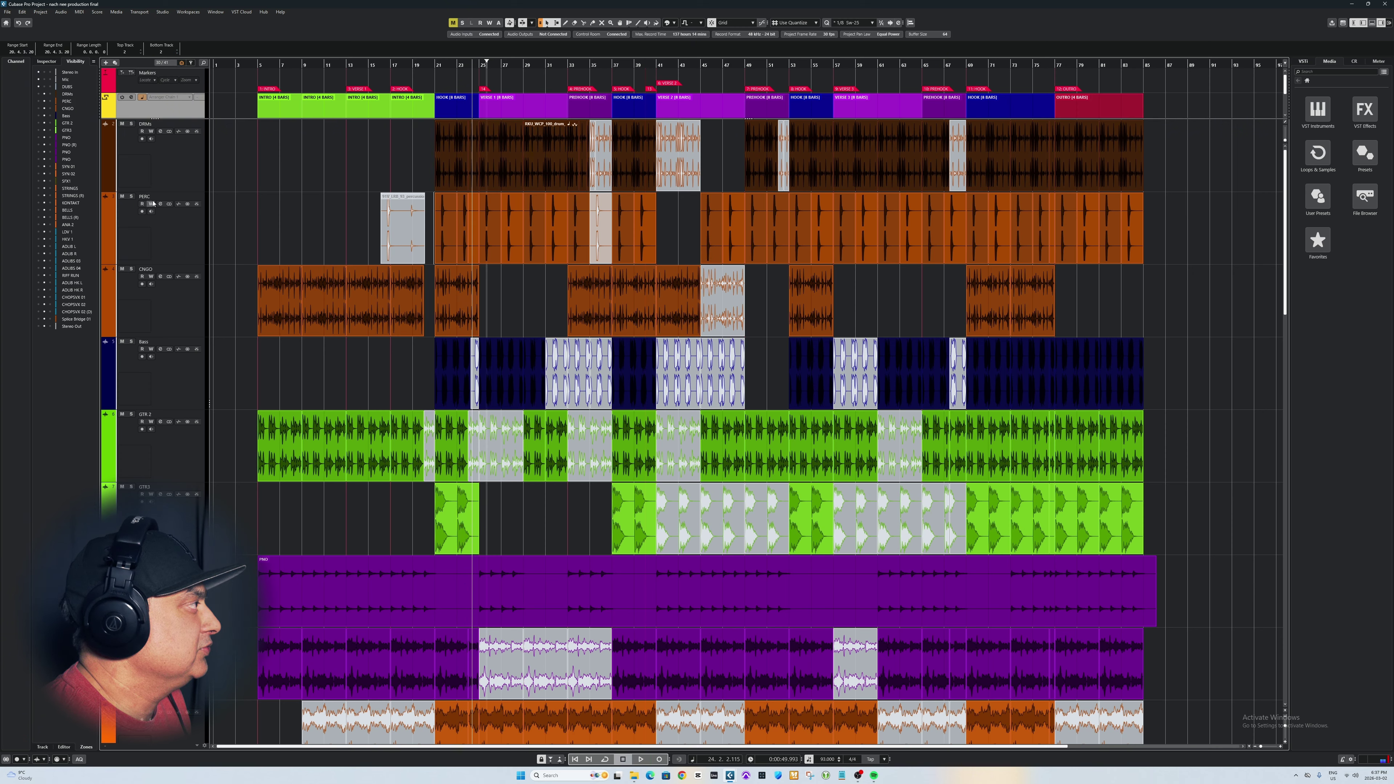
pyautogui.click(131, 197)
pyautogui.press('space')
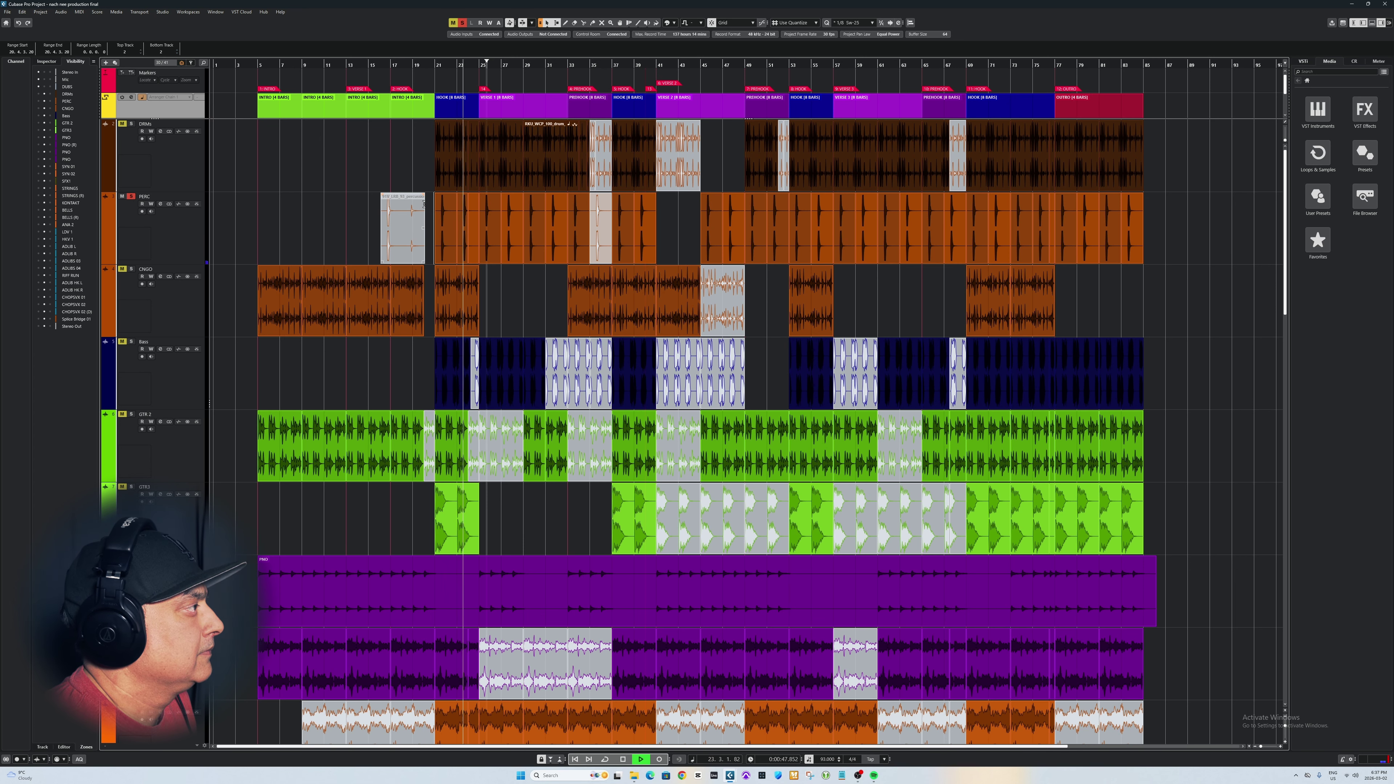
# Play the soloed conga track from the start of the intro, and take it out of solo
pyautogui.click(255, 281)
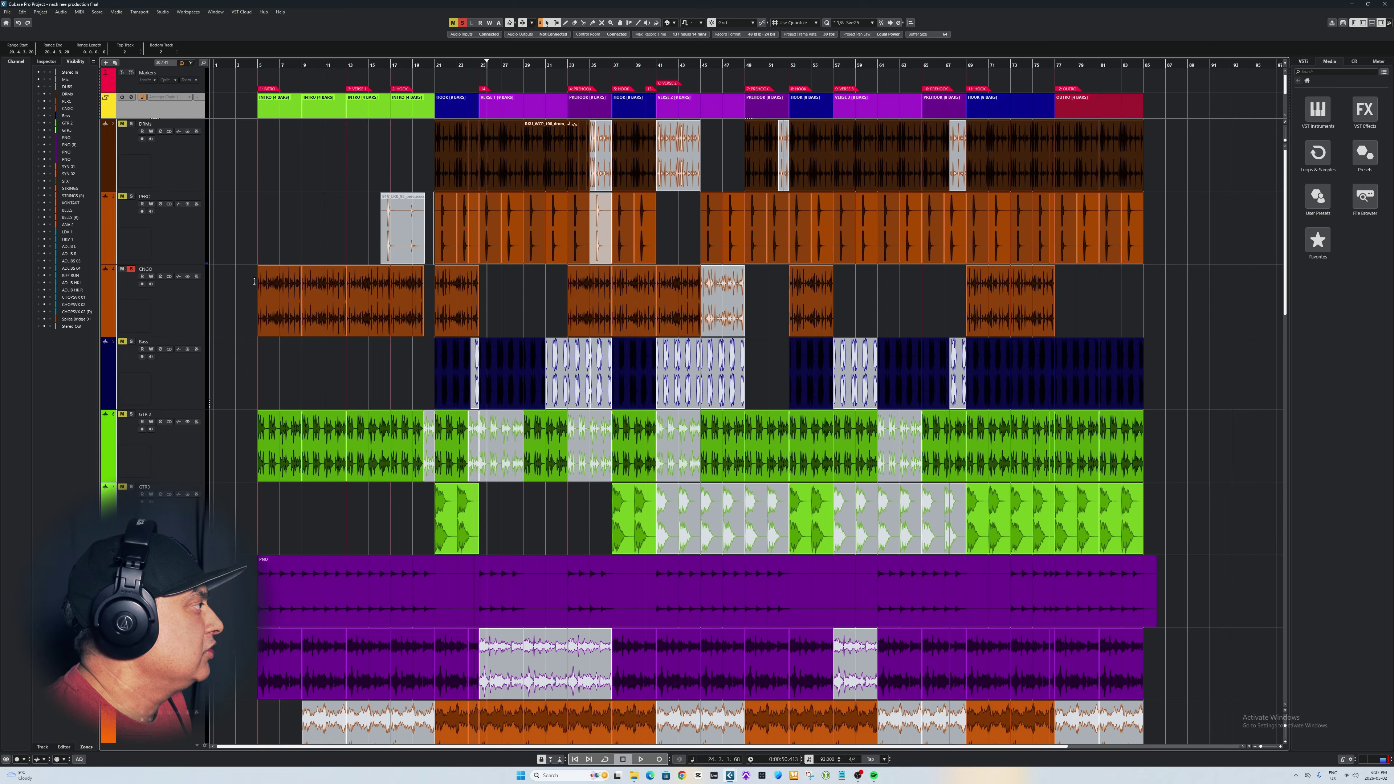
pyautogui.click(257, 279)
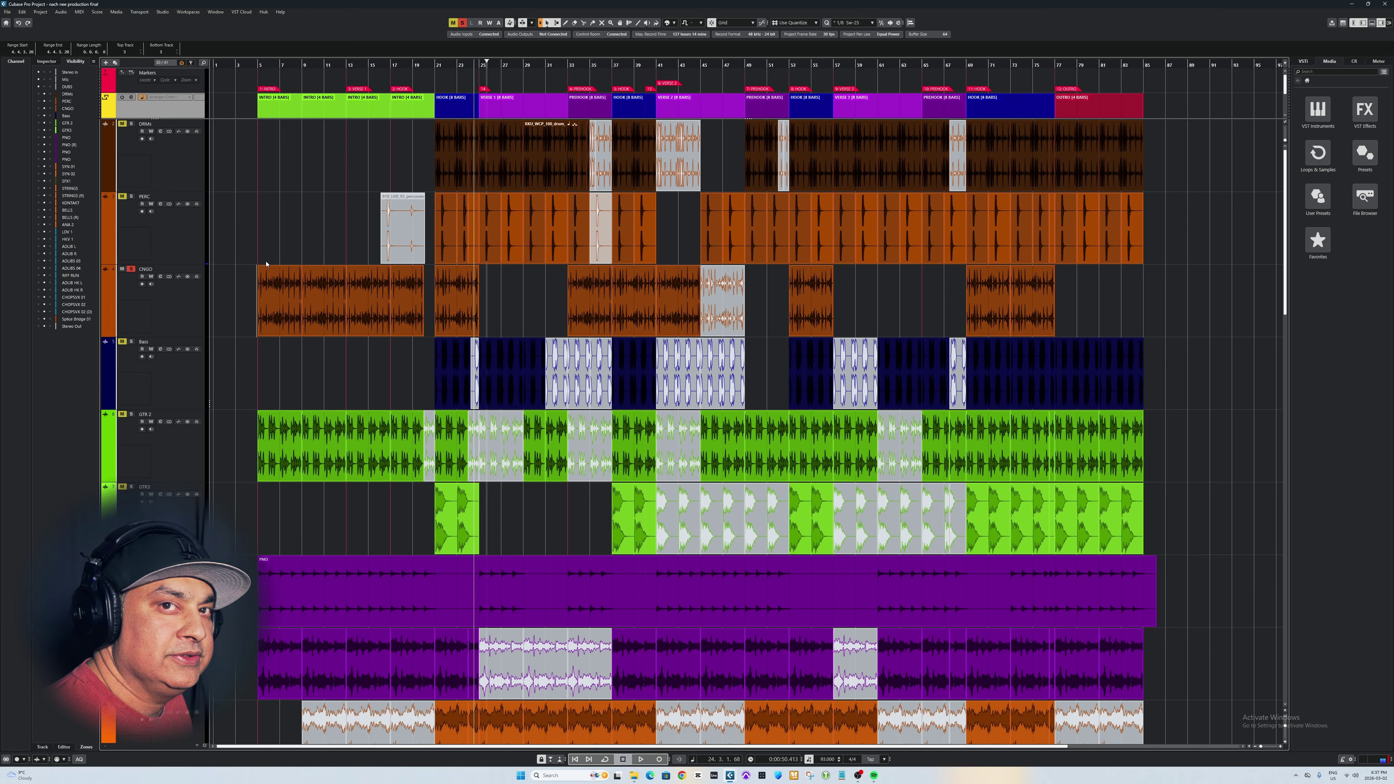
pyautogui.press('space')
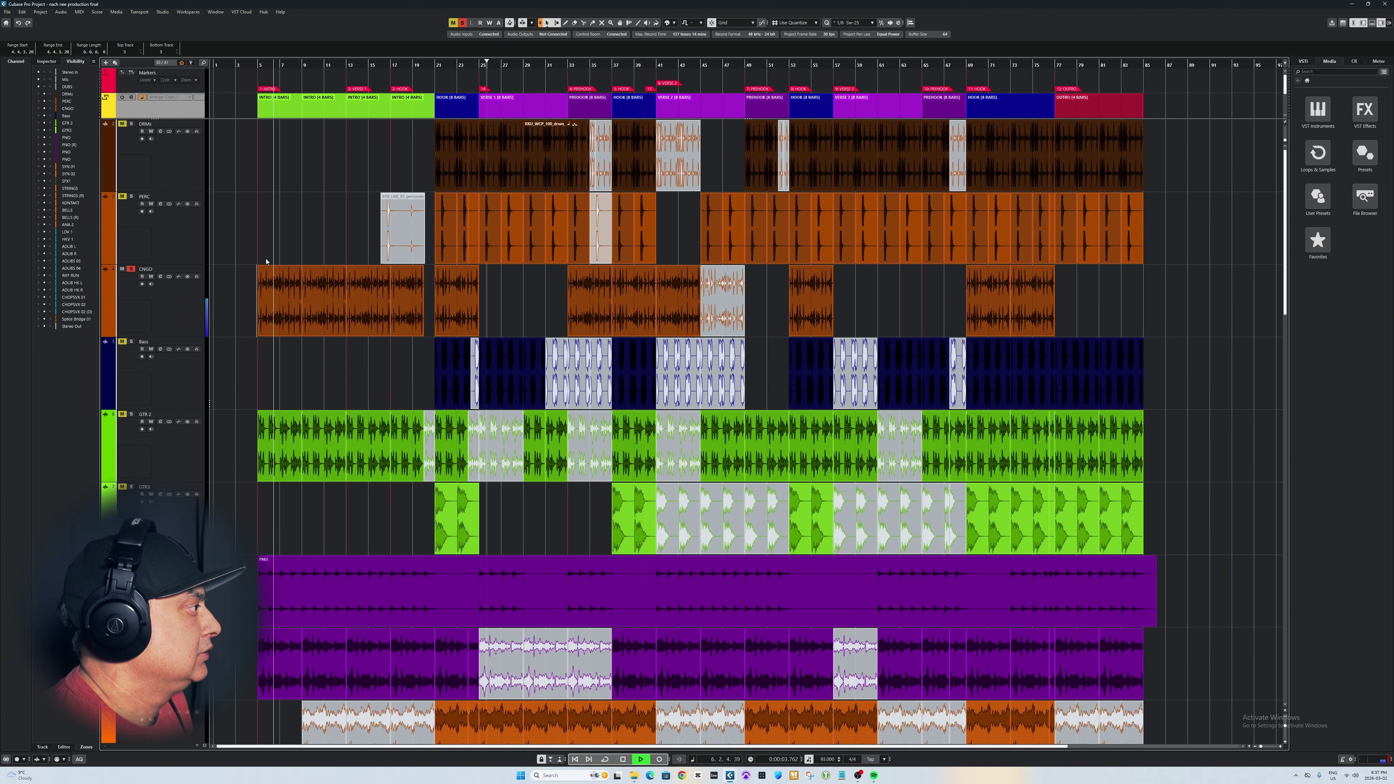
pyautogui.press('space')
pyautogui.click(131, 269)
# Solo the drum, percussion and conga tracks together and play them from the first hook
pyautogui.click(131, 124)
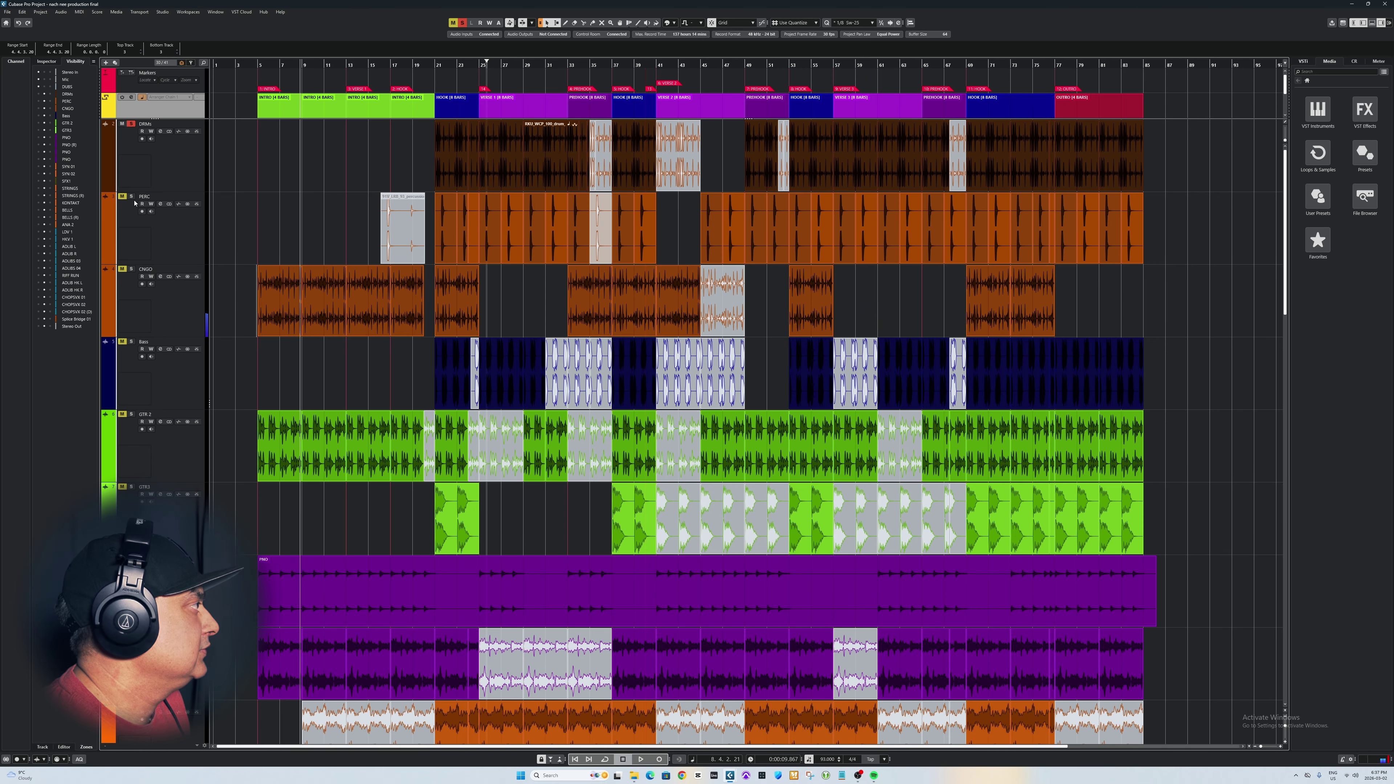
pyautogui.click(432, 144)
pyautogui.press('space')
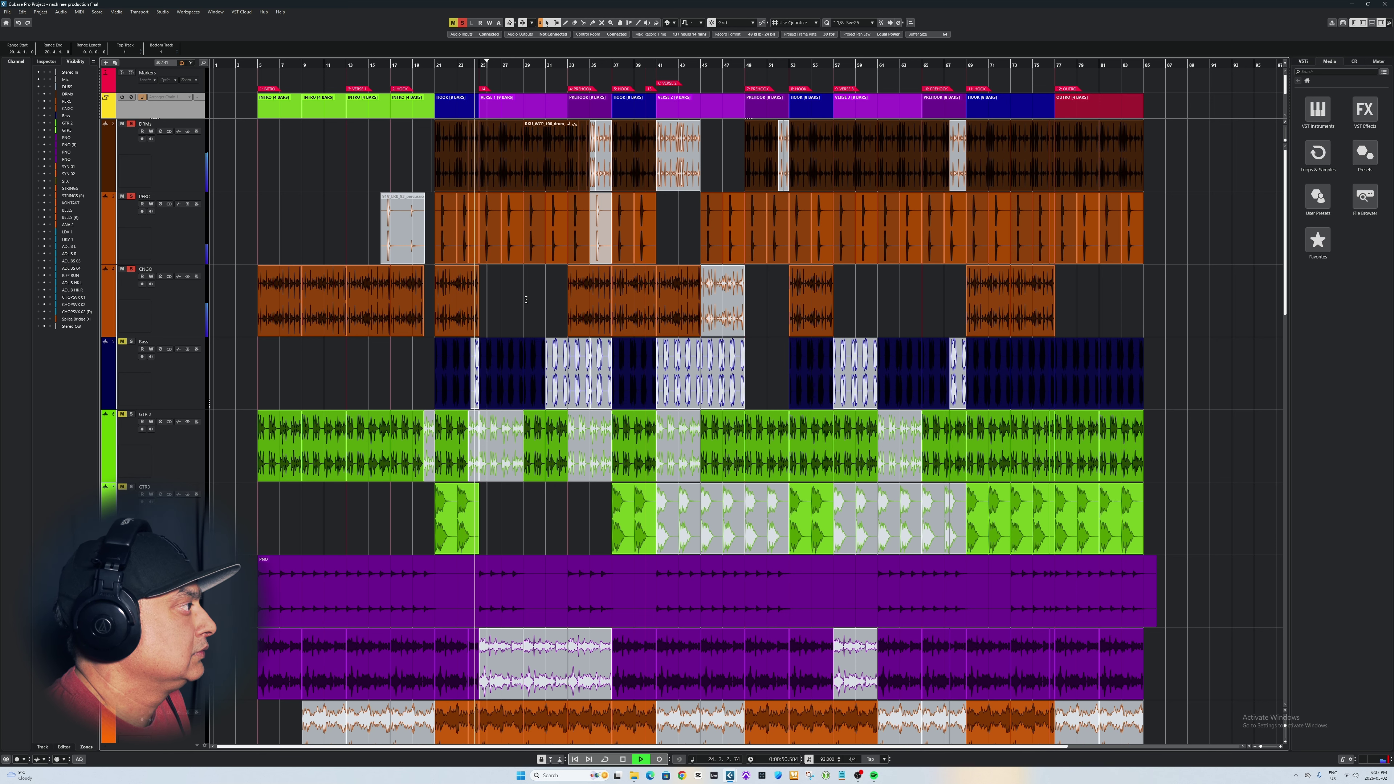
pyautogui.press('space')
# Solo the bass track and play it on its own from the start of the first hook
pyautogui.click(414, 359)
pyautogui.click(426, 350)
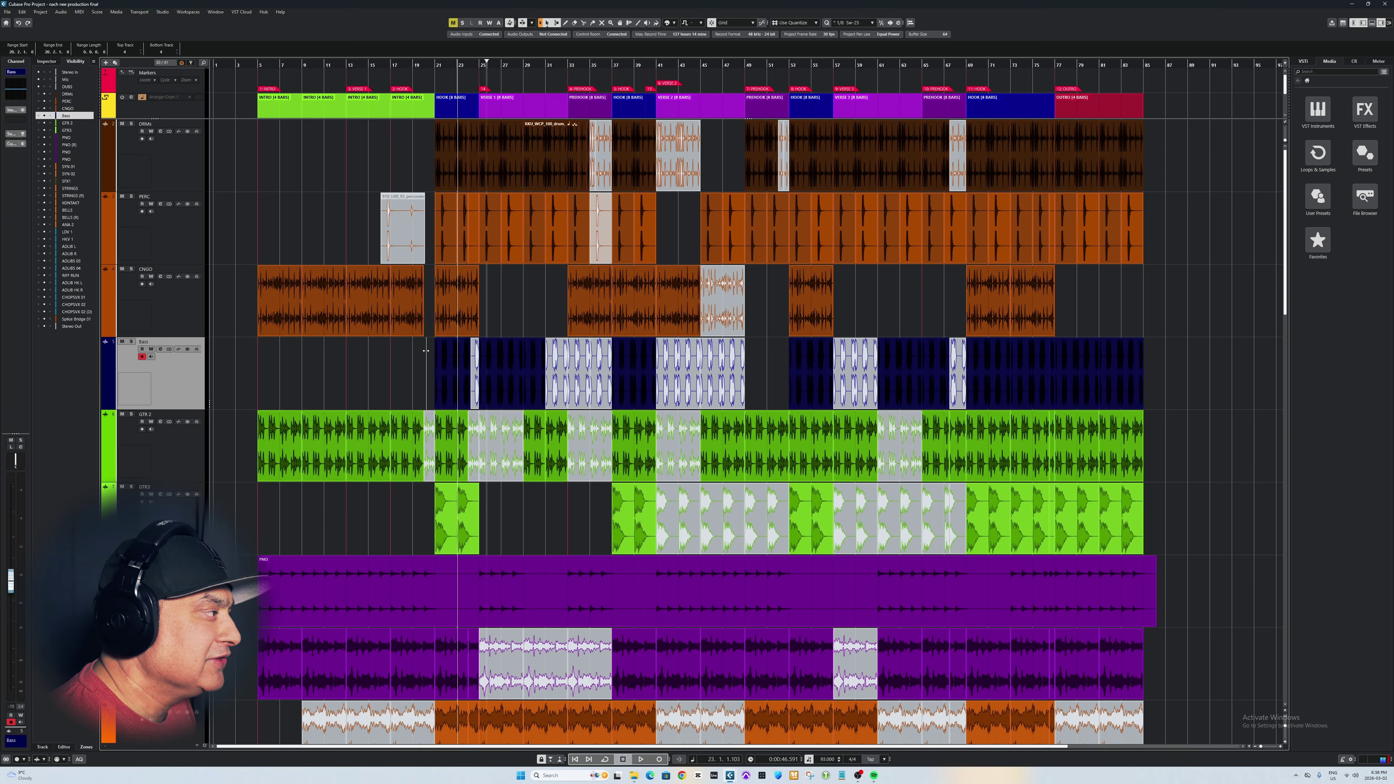
pyautogui.click(430, 347)
pyautogui.press('s')
pyautogui.press('space')
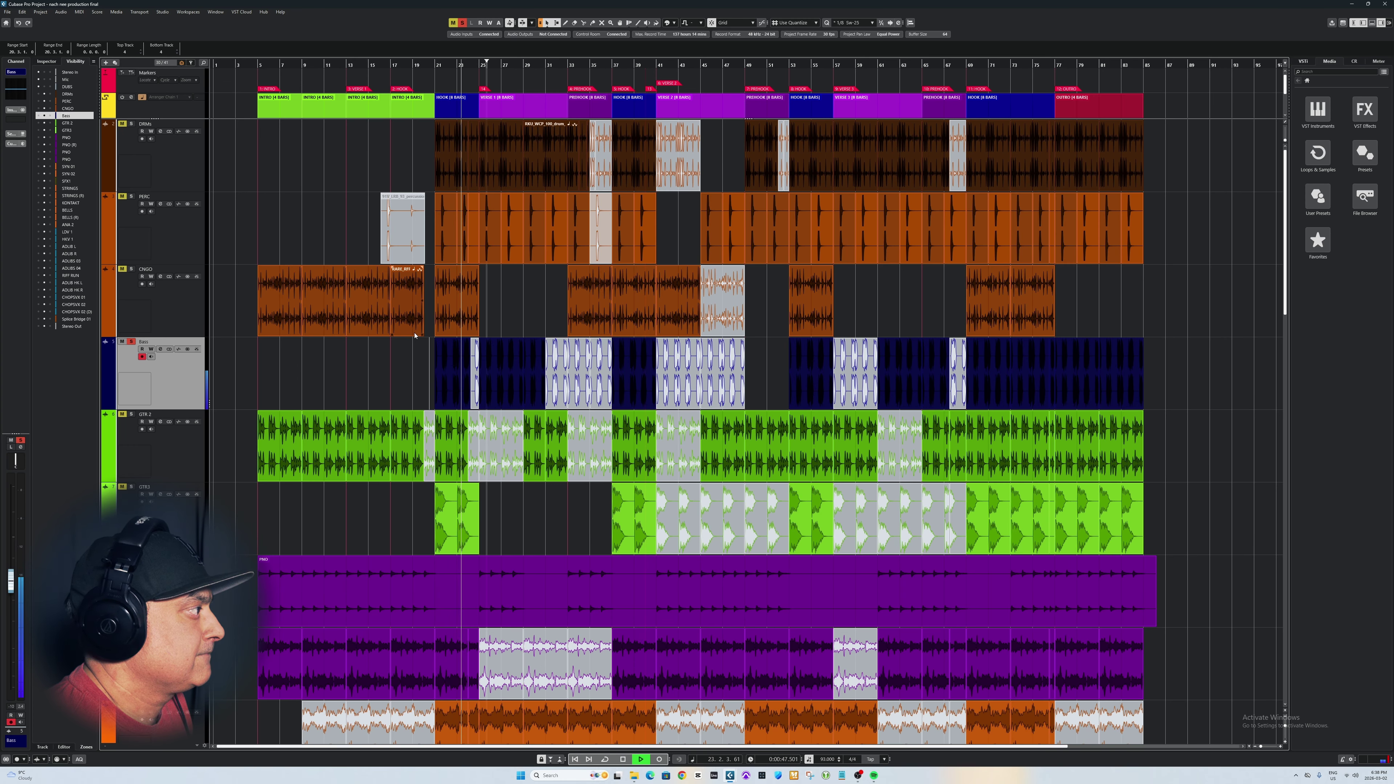
pyautogui.press('space')
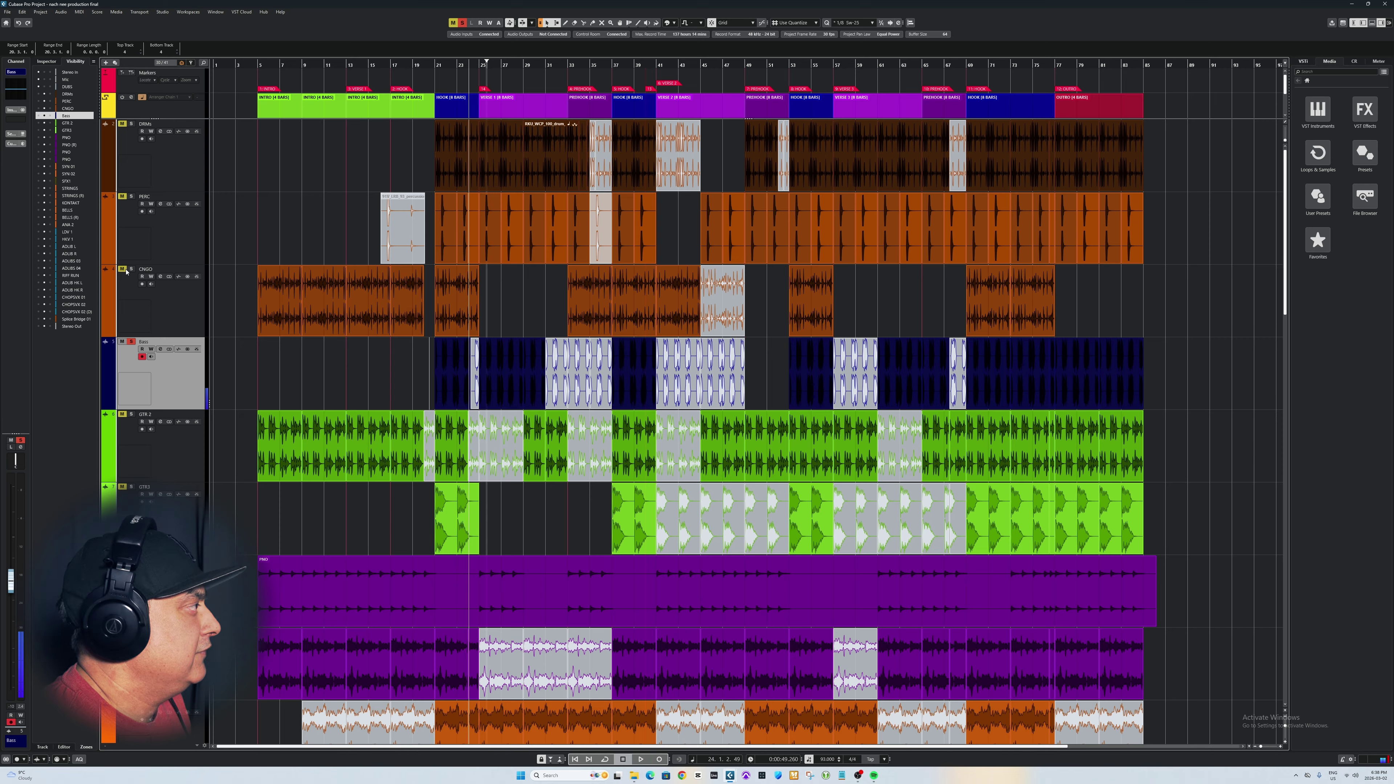
# Add the drum, percussion and conga tracks to the soloed bass and play all four from the first hook
pyautogui.click(131, 196)
pyautogui.click(131, 124)
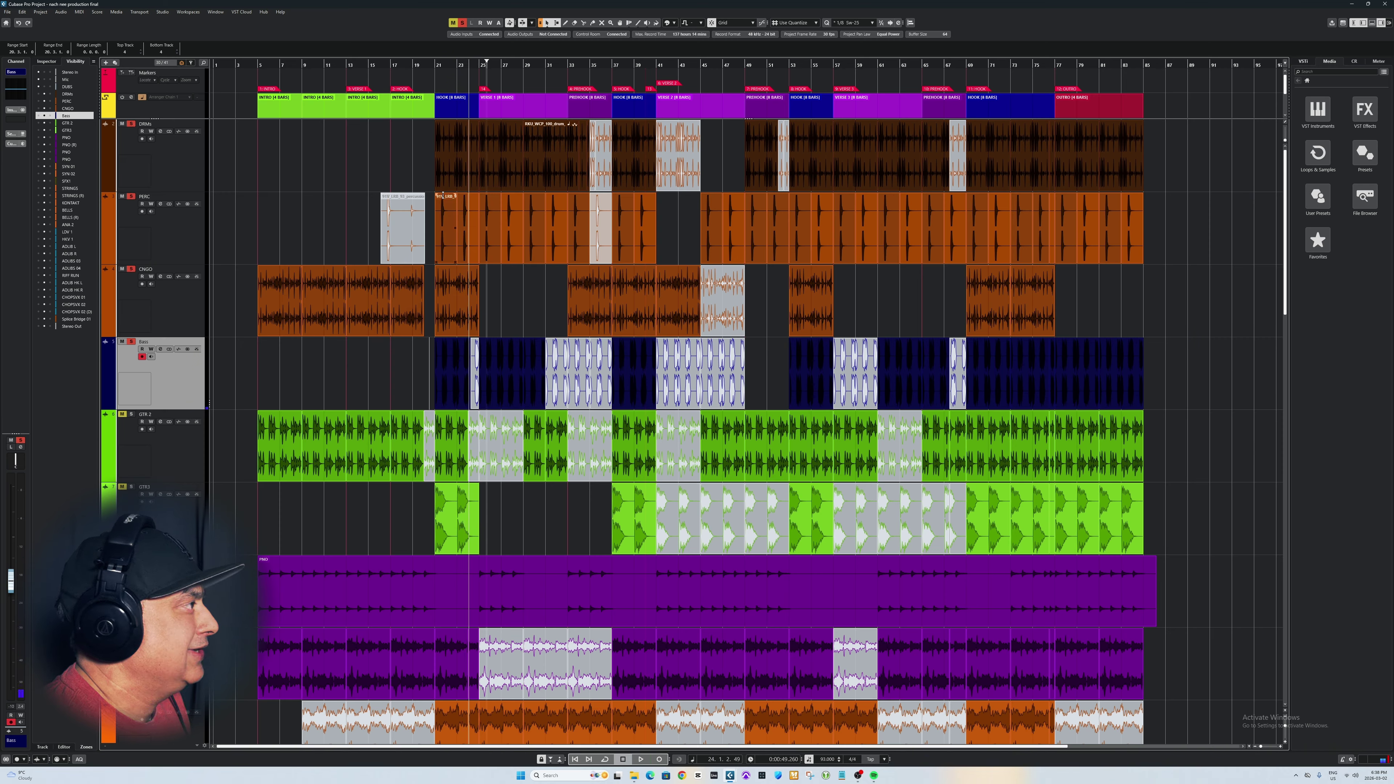
pyautogui.click(435, 141)
pyautogui.press('space')
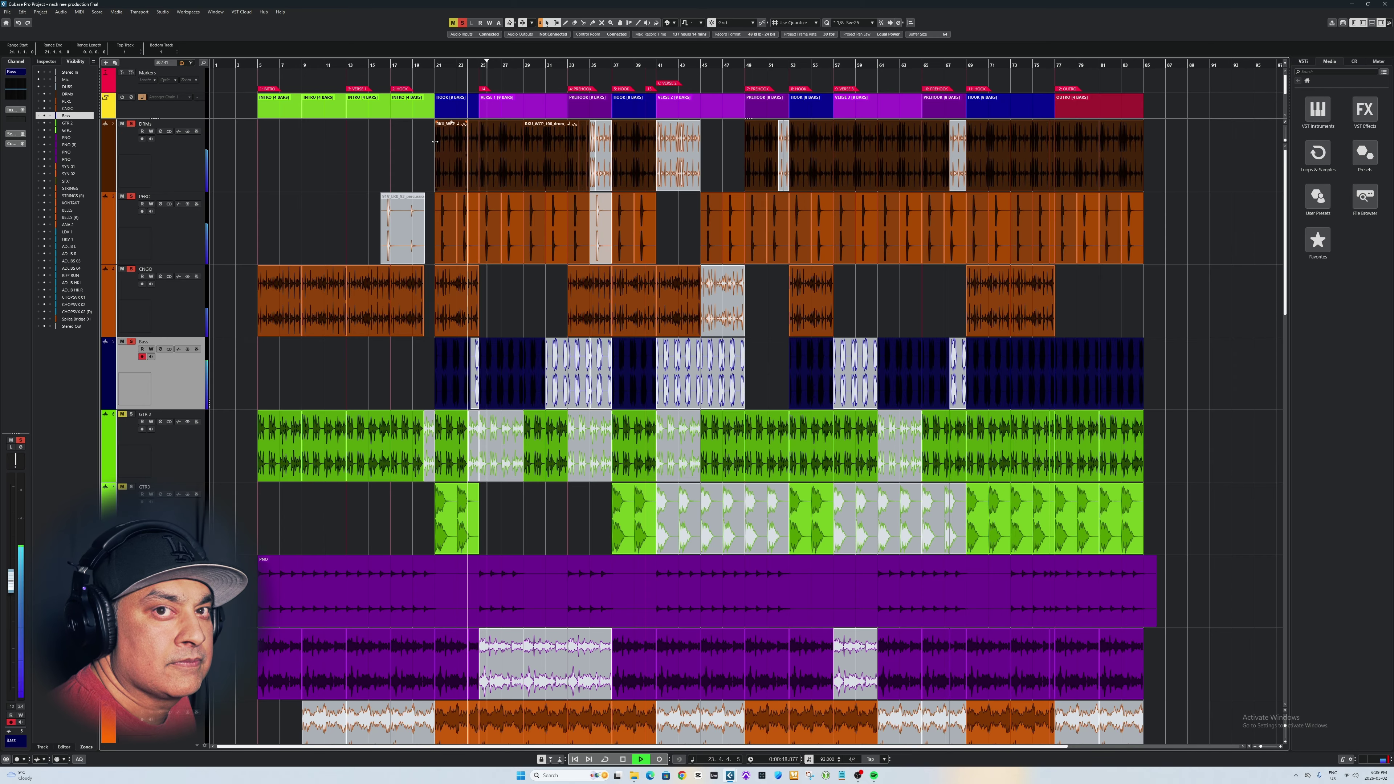
pyautogui.press('space')
# Play the soloed GTR 2 track from the start of the intro, and take it out of solo
pyautogui.scroll(-3, 251, 295)
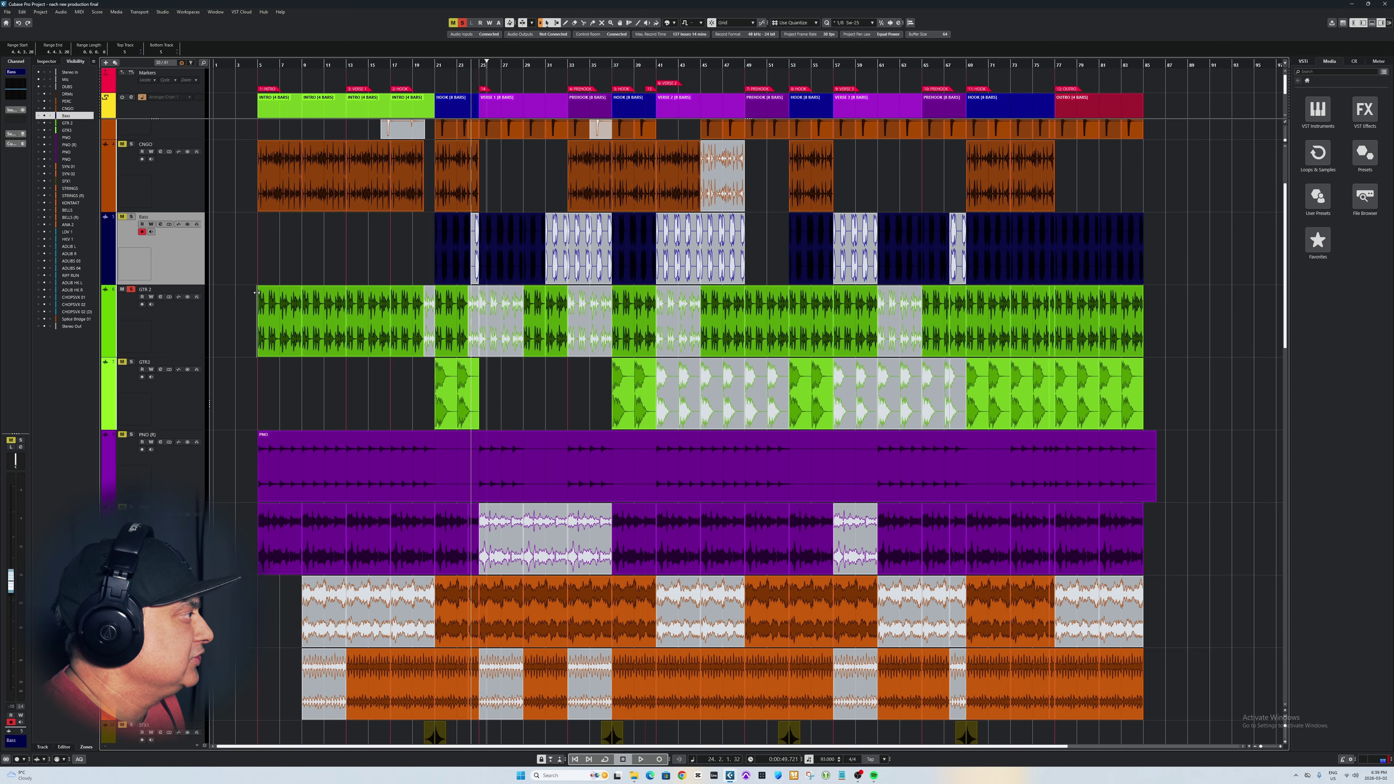
pyautogui.press('space')
pyautogui.click(255, 291)
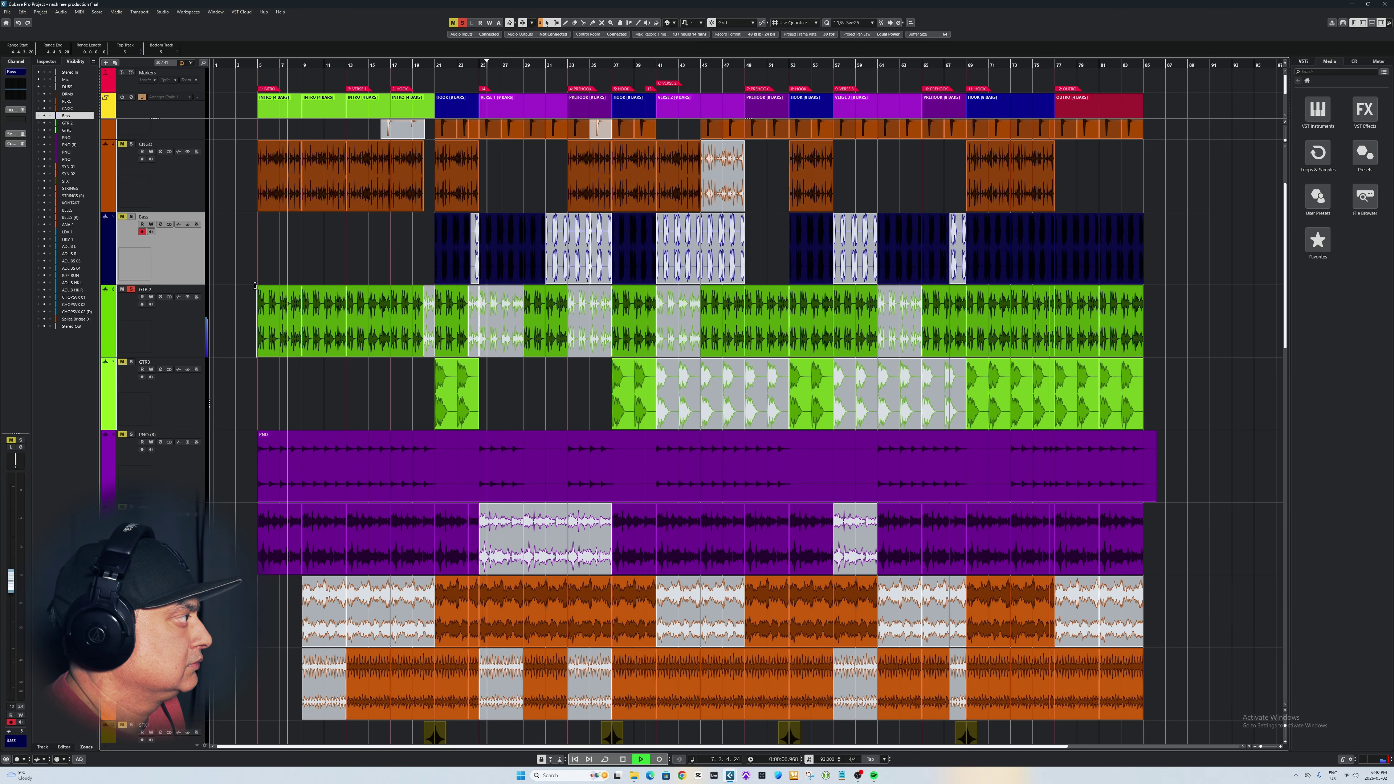
pyautogui.click(131, 290)
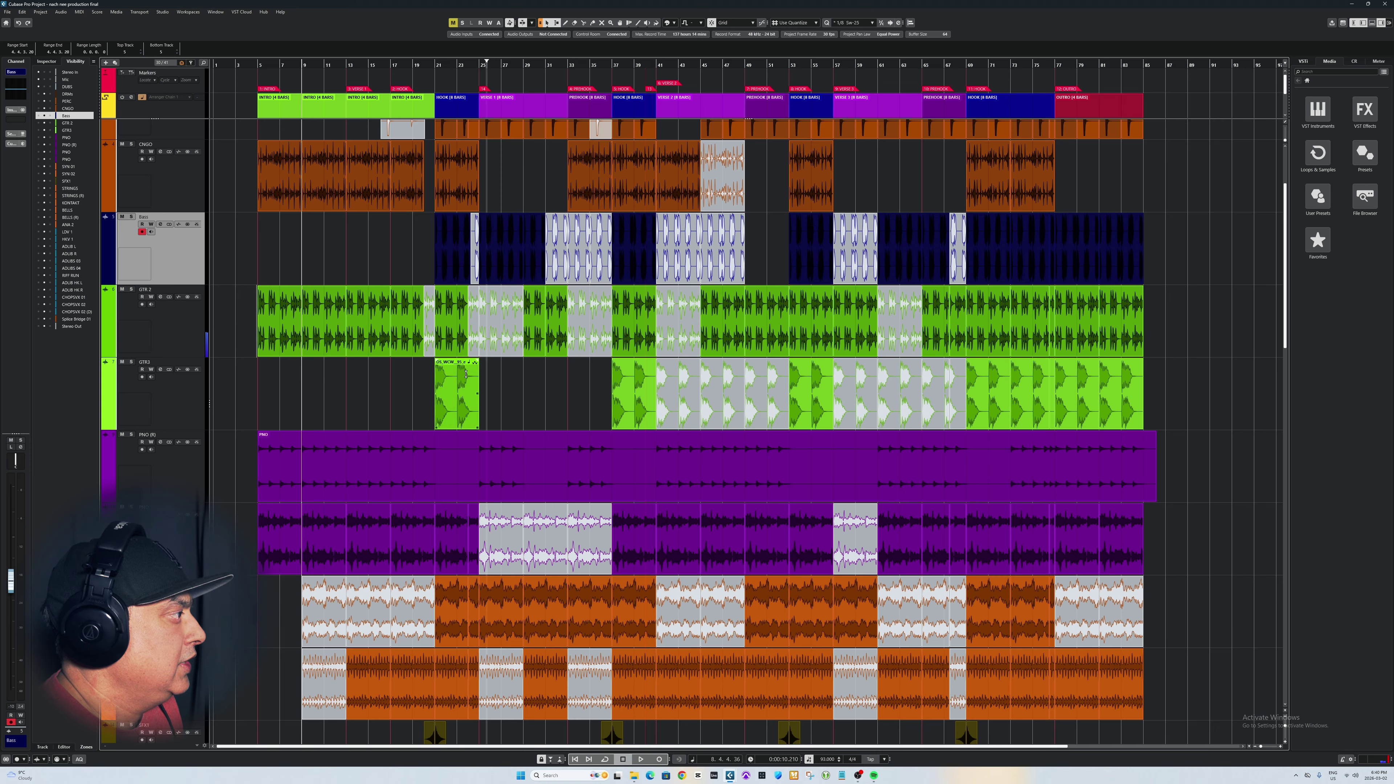
# Play the soloed lower guitar track from the first hook, and both guitar tracks together over the last hook
pyautogui.click(130, 362)
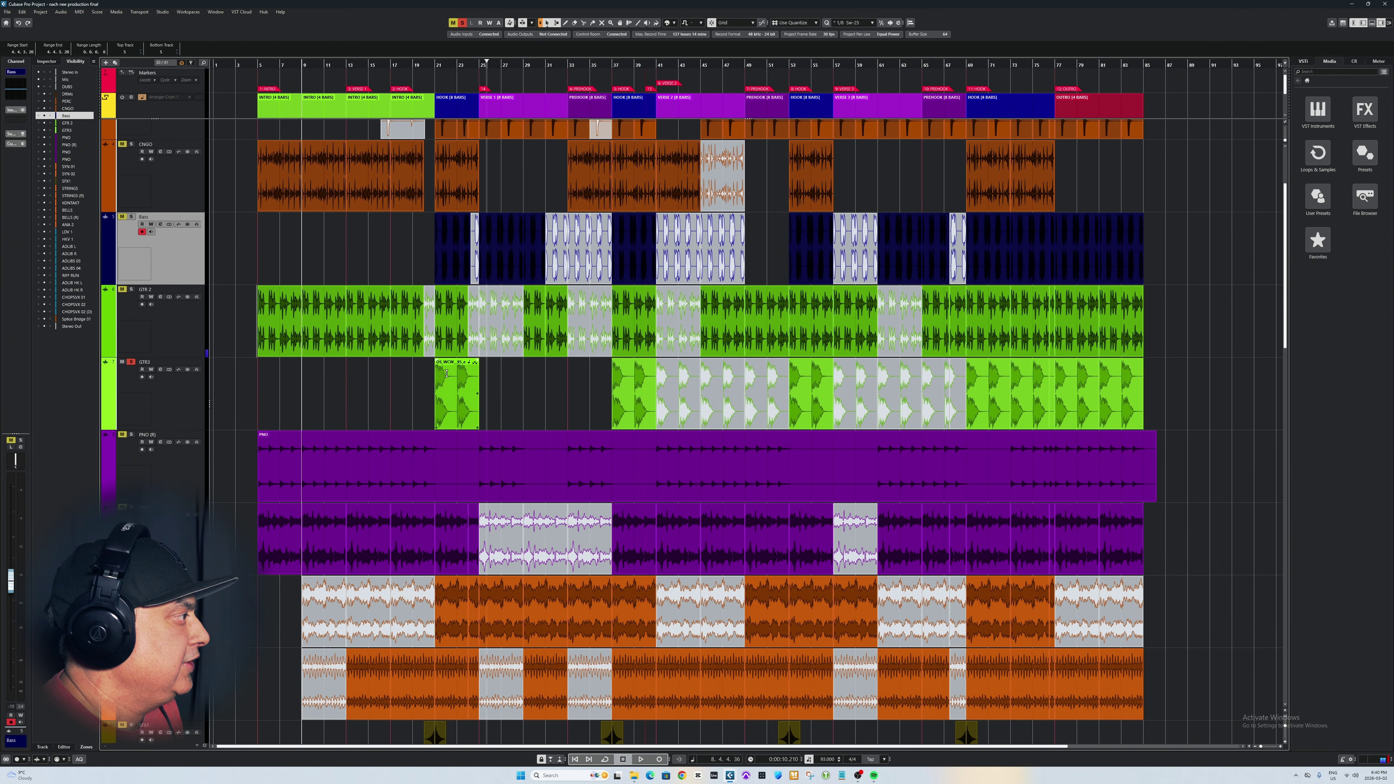
pyautogui.click(435, 378)
pyautogui.press('space')
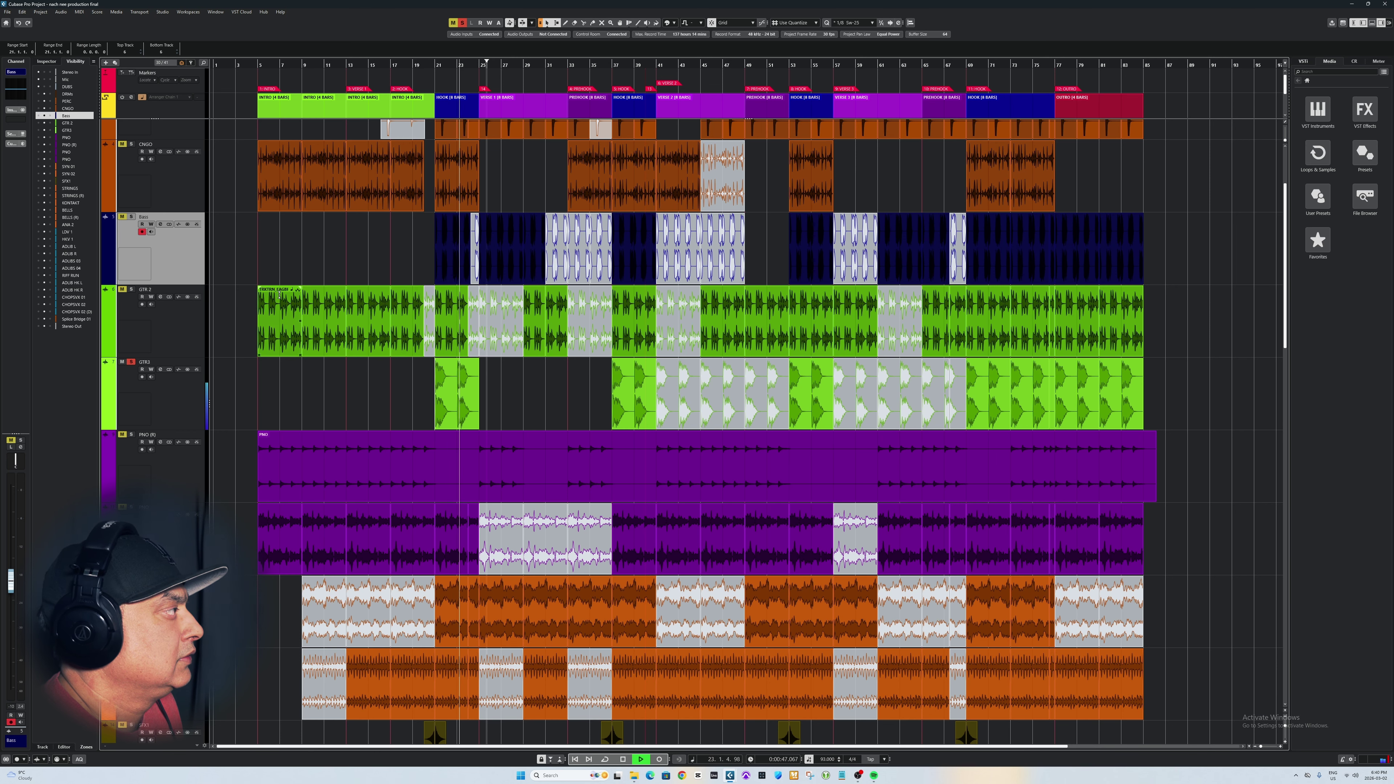
pyautogui.press('space')
pyautogui.click(131, 362)
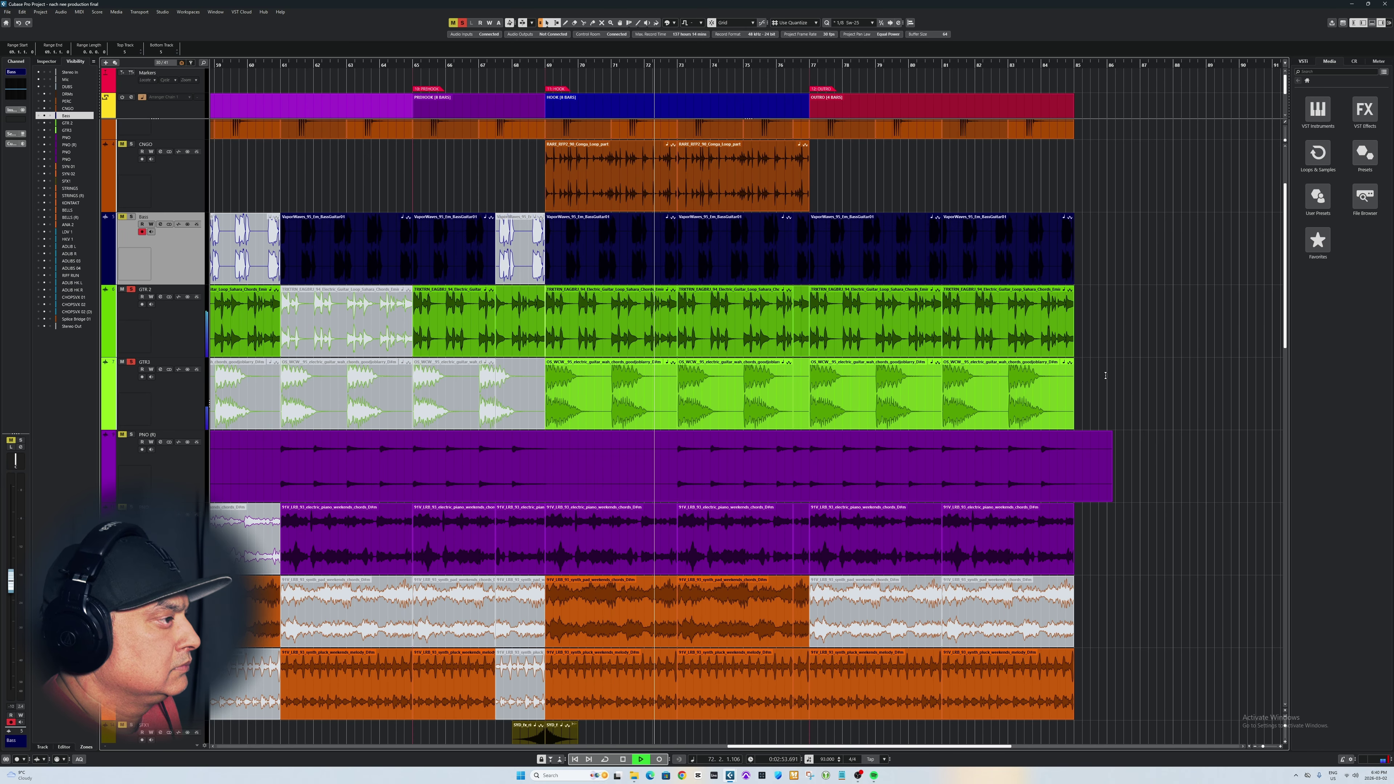
pyautogui.press('space')
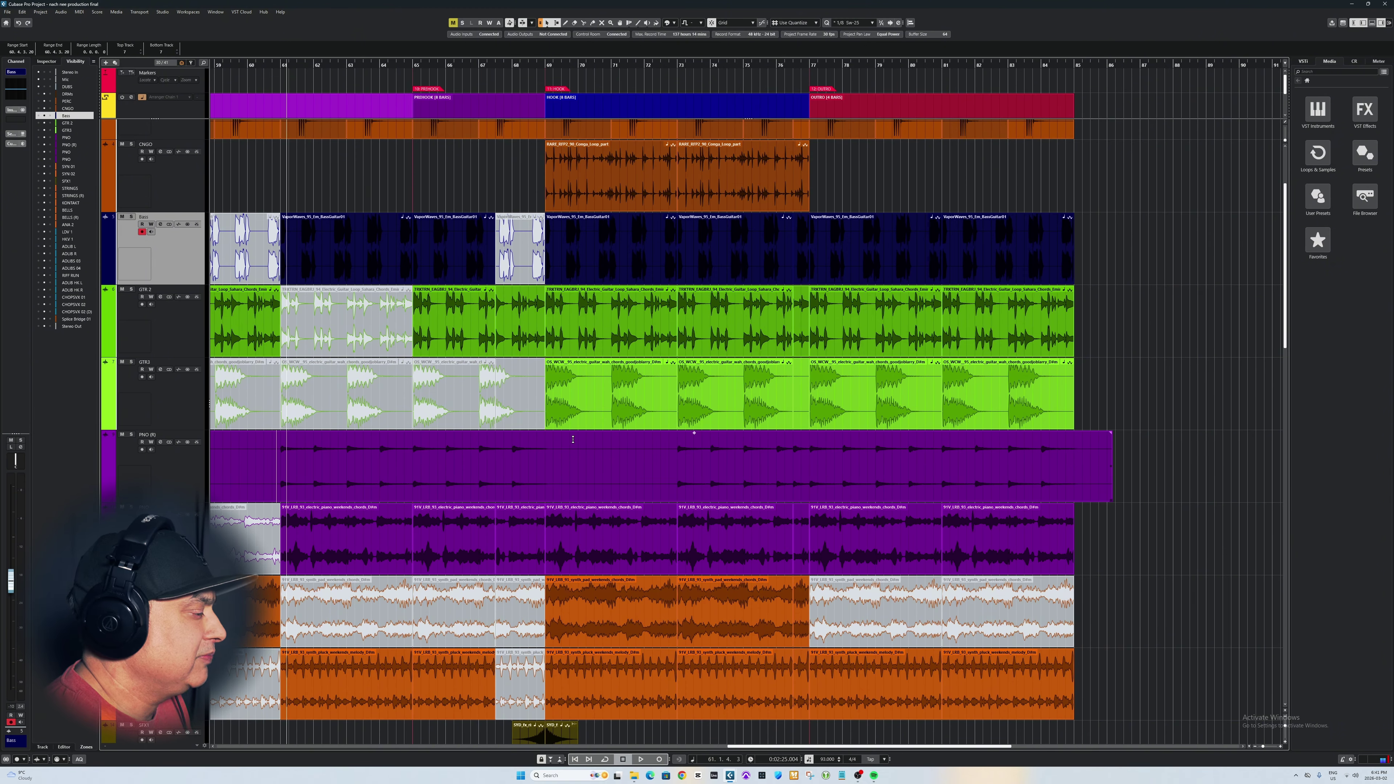
# Play the PNO (R) track and the PNO track below it from about bar 61, each soloed on its own
pyautogui.click(131, 434)
pyautogui.press('space')
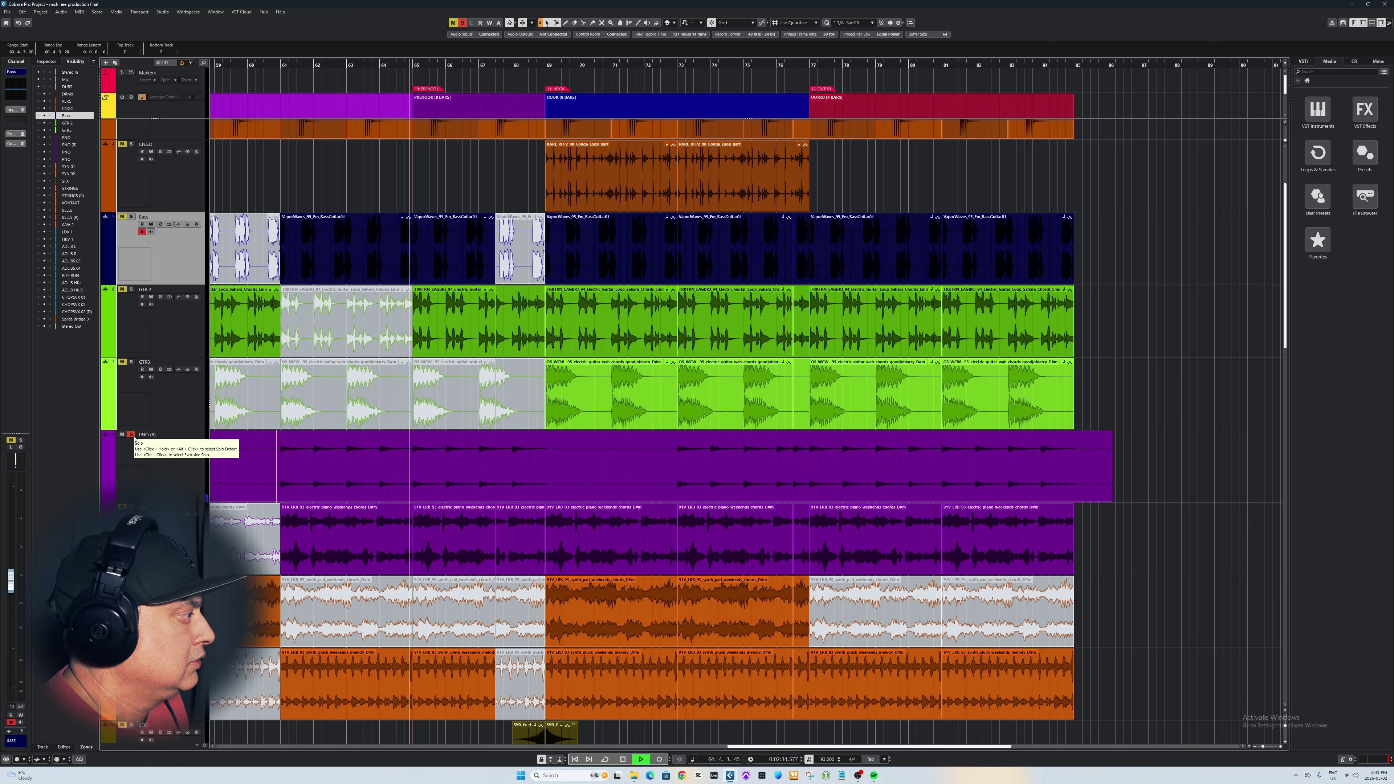
pyautogui.click(278, 514)
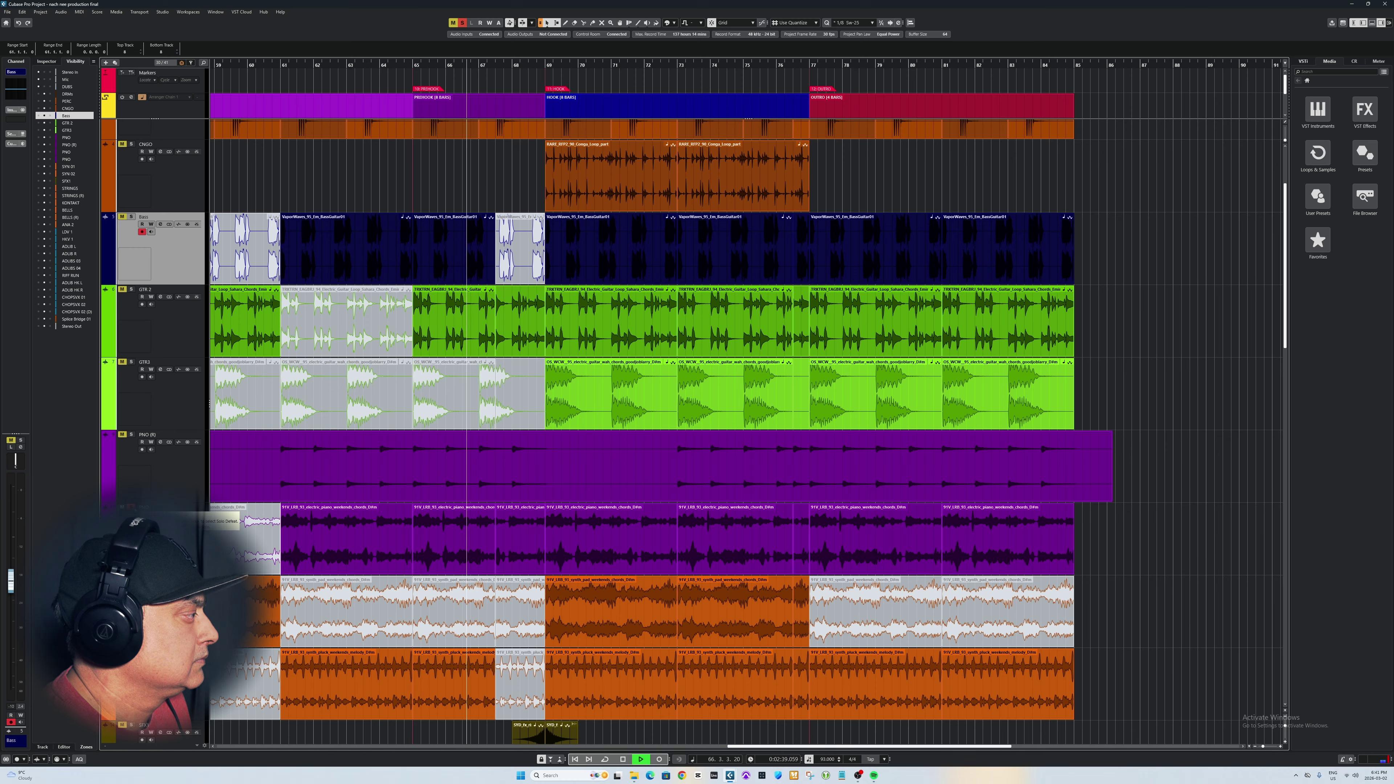
pyautogui.press('space')
pyautogui.click(131, 507)
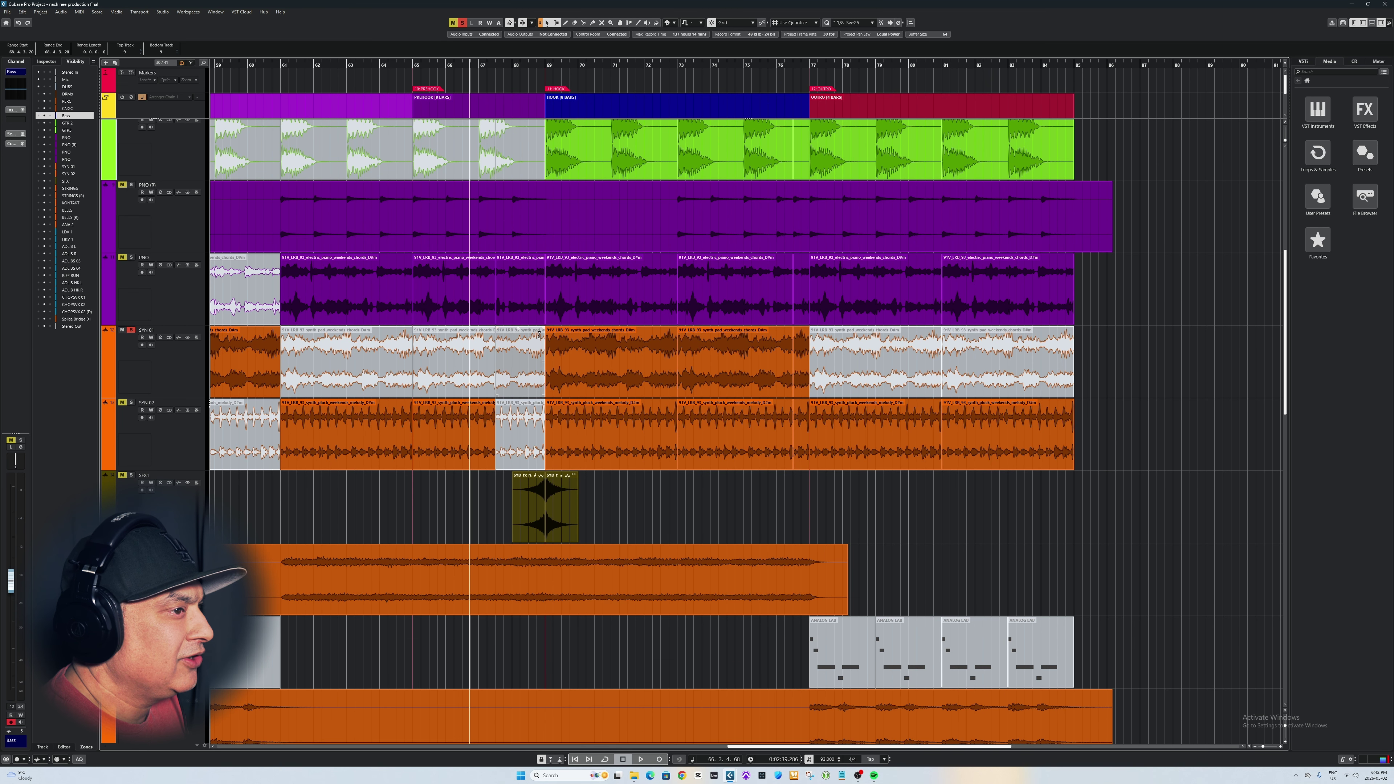
# Play the soloed SYN 01 track from the last hook at bar 69, and take it out of solo
pyautogui.press('space')
pyautogui.click(541, 334)
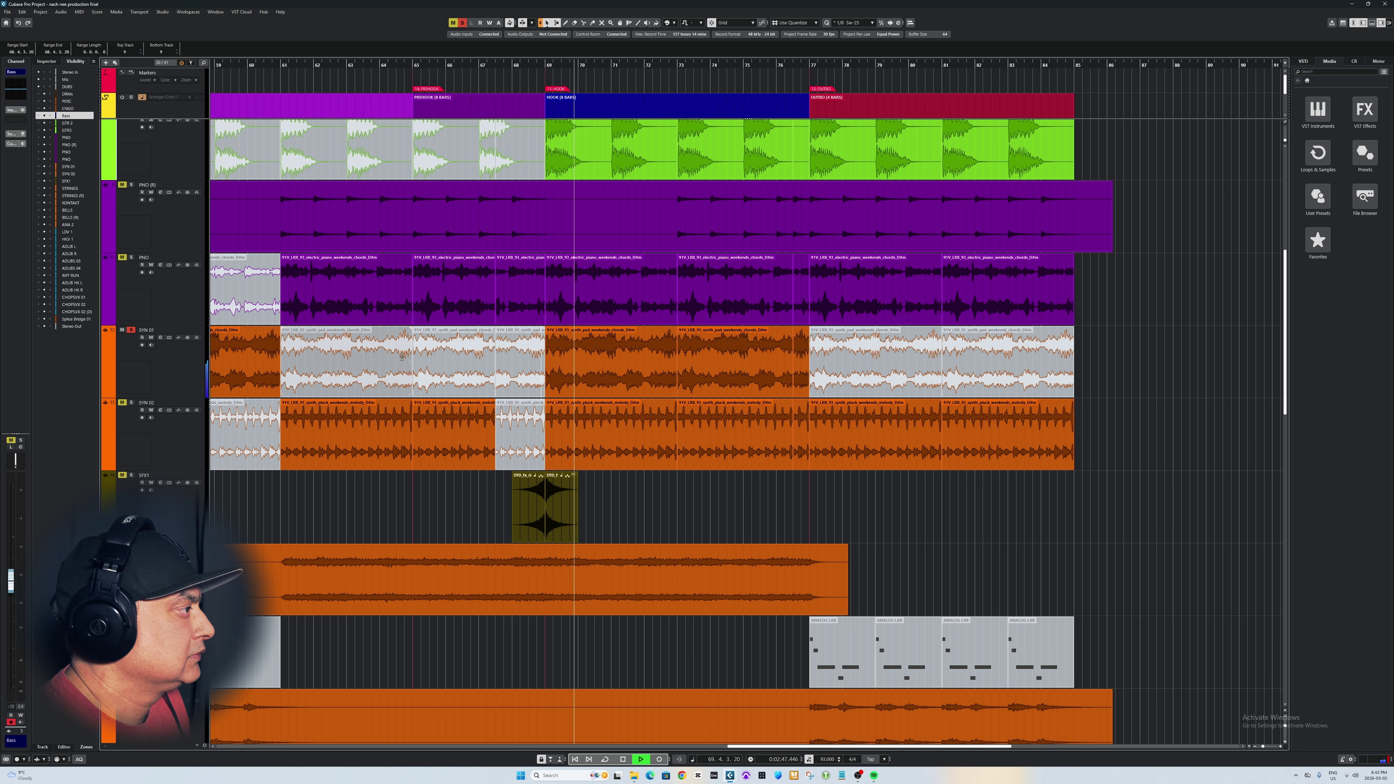
pyautogui.click(131, 331)
# Solo the SYN 02 track and play it on its own during the last hook
pyautogui.click(132, 403)
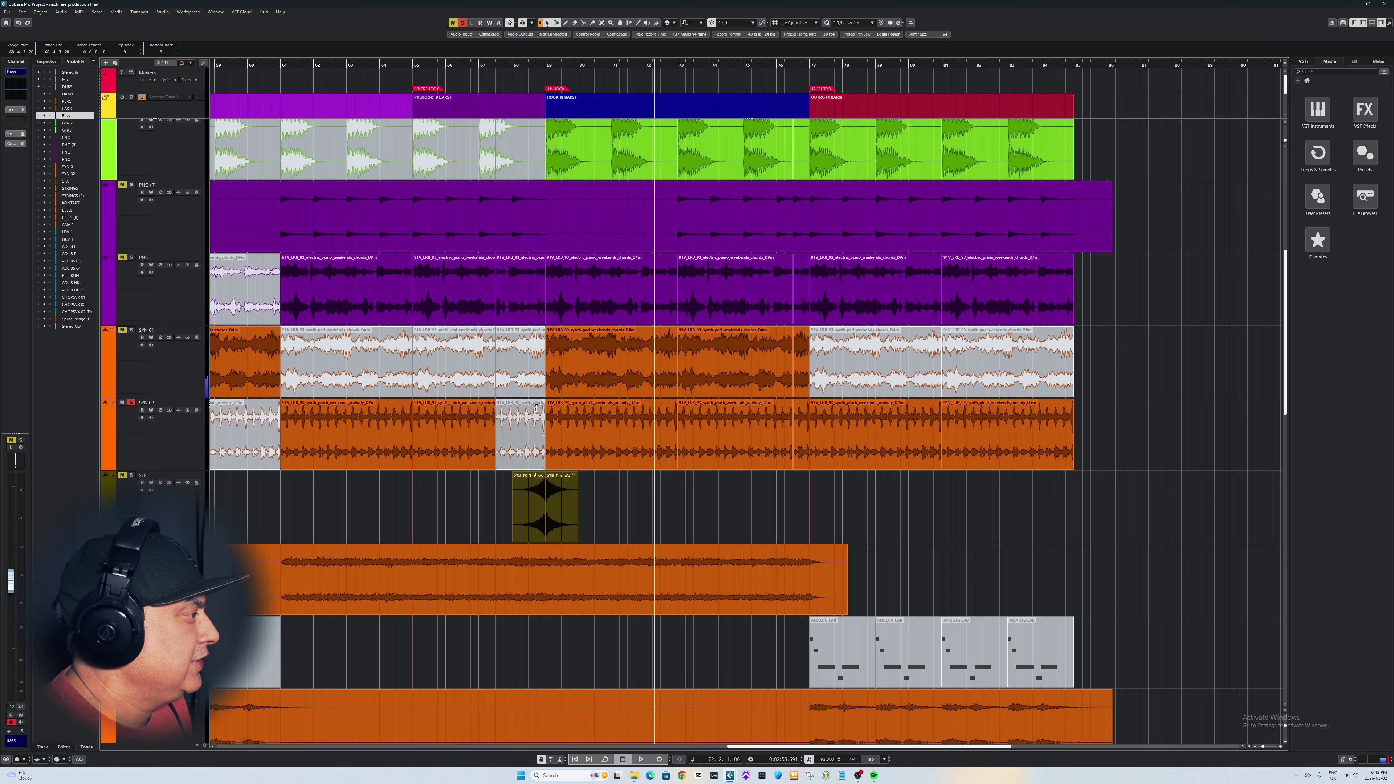
pyautogui.press('space')
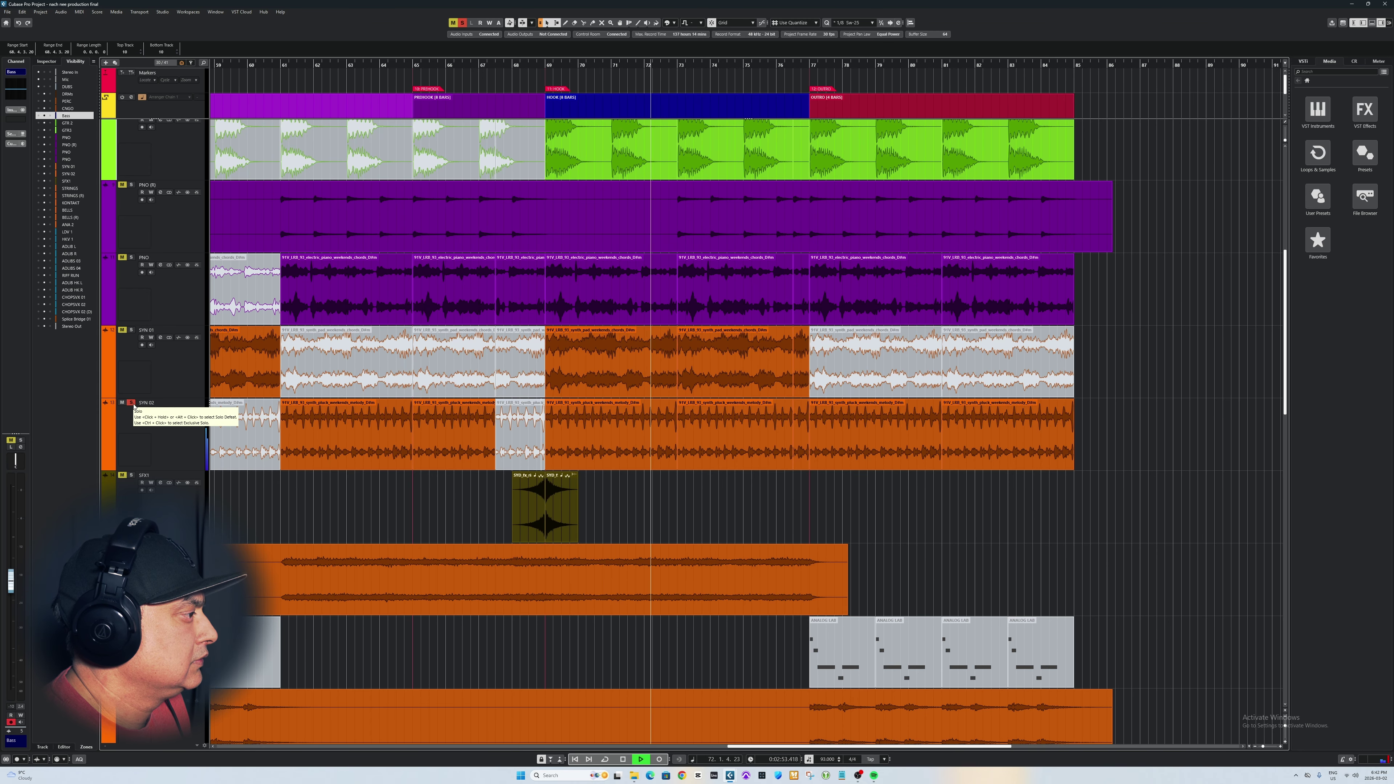
pyautogui.press('space')
# Play the soloed STRINGS (R) track from about bar 61, and take it out of solo
pyautogui.scroll(-3, 271, 308)
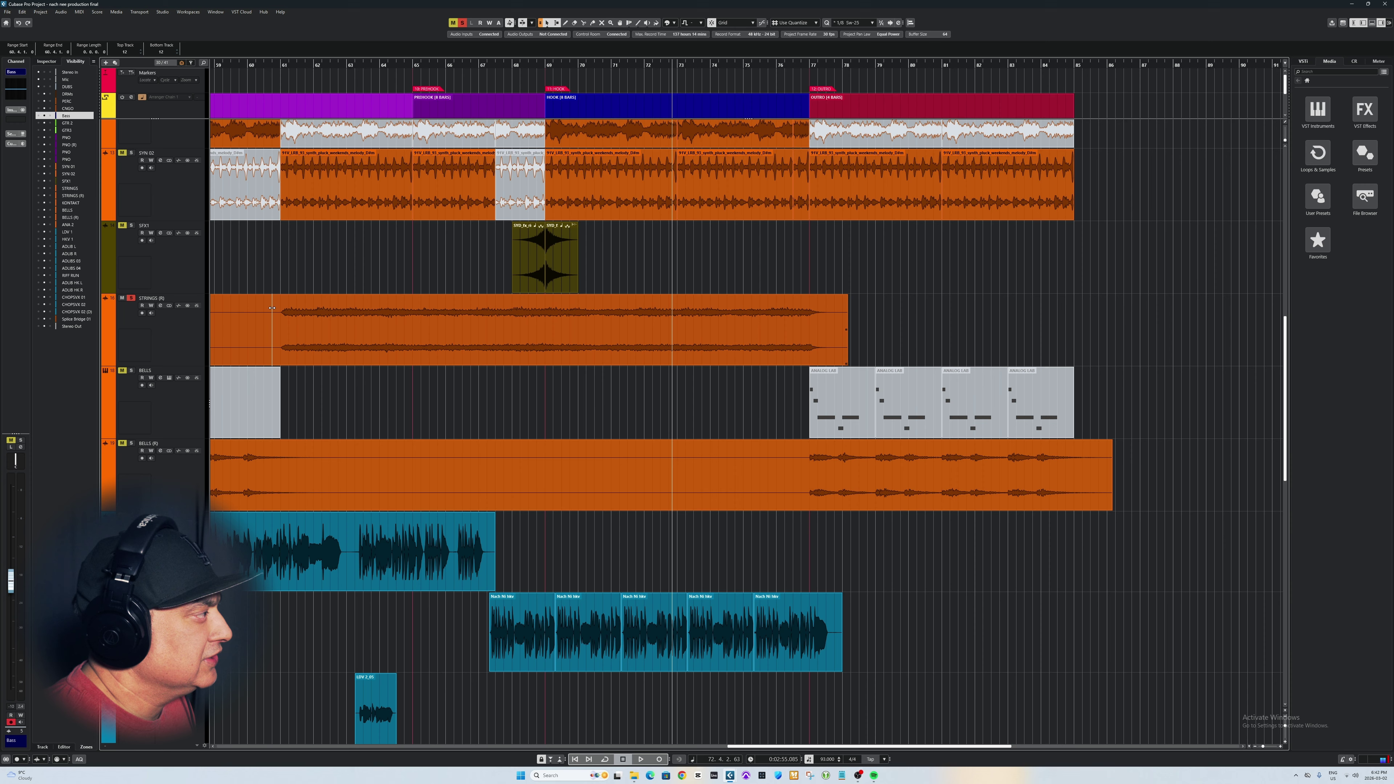
pyautogui.click(275, 303)
pyautogui.press('space')
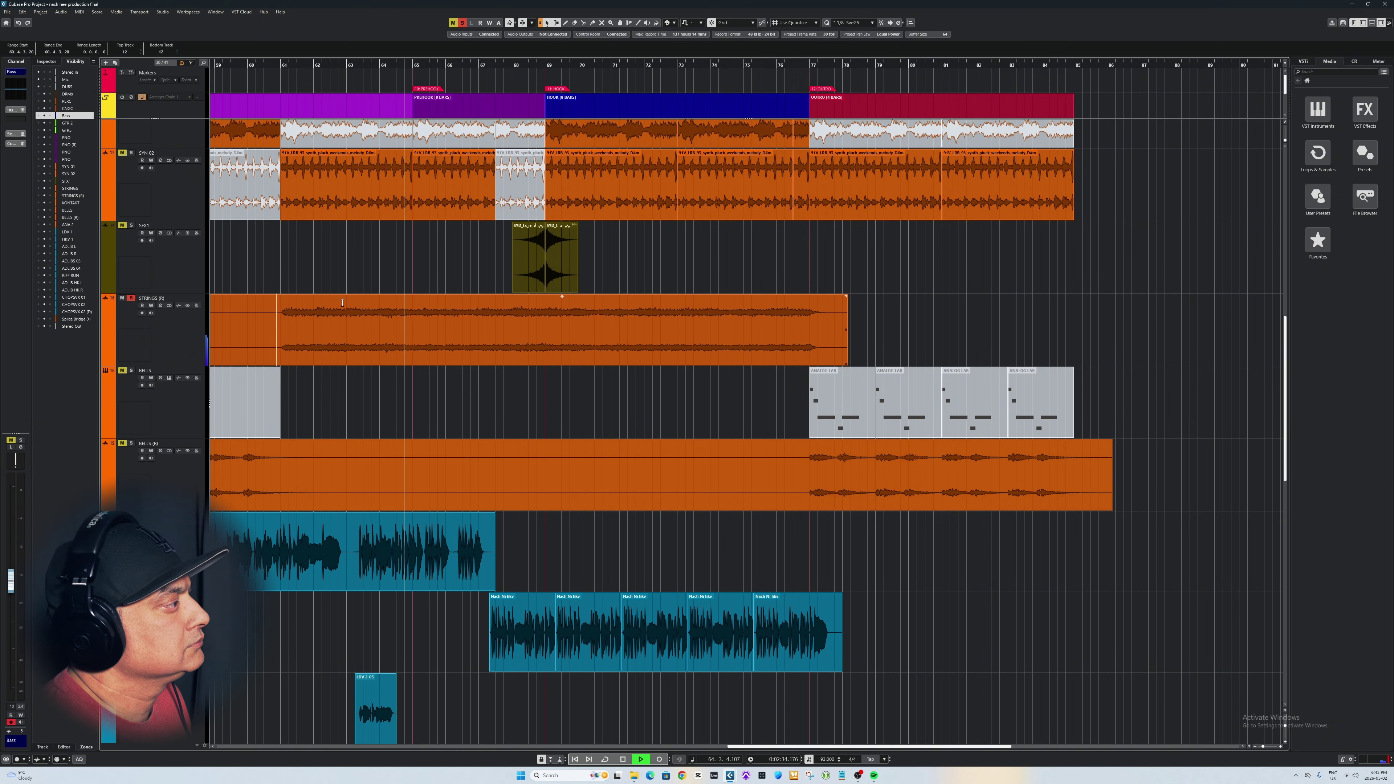
pyautogui.click(133, 299)
pyautogui.press('space')
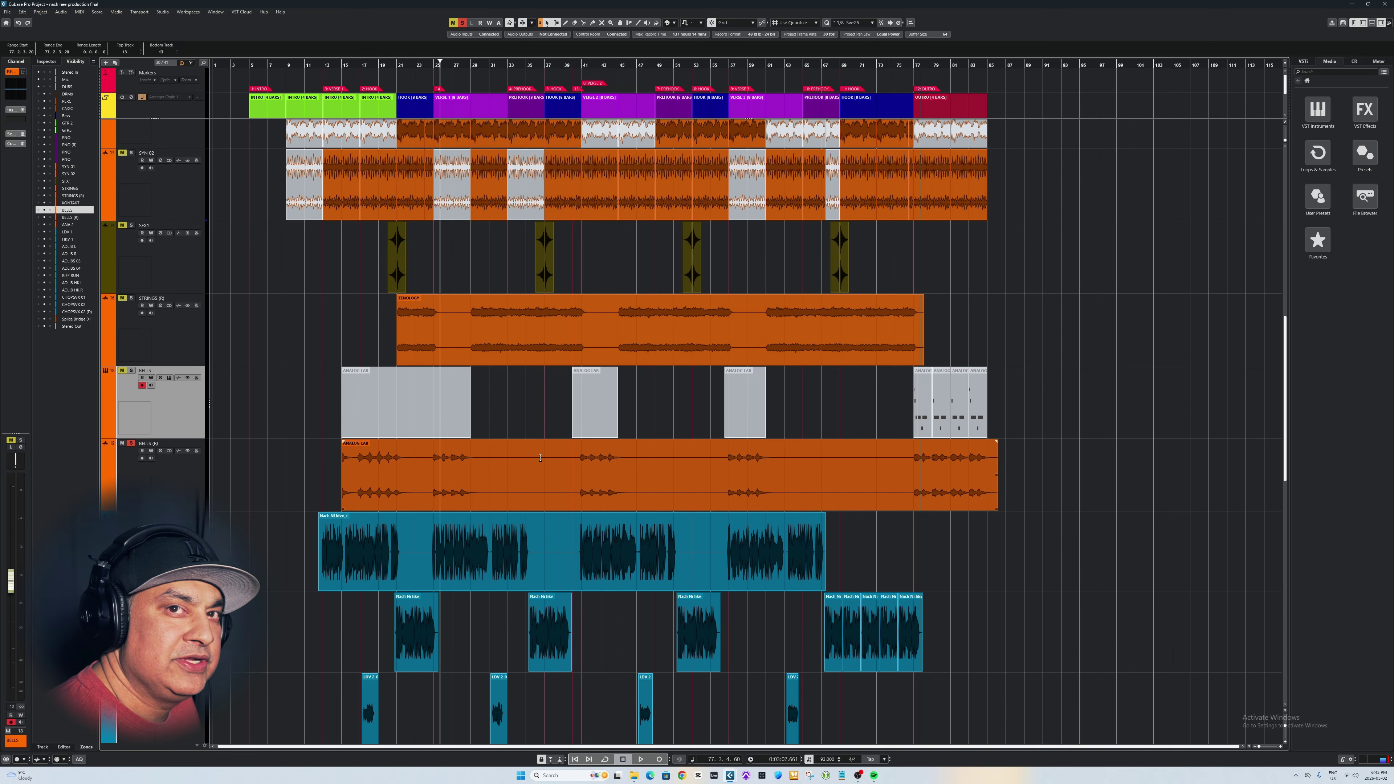
# Play the soloed BELLS (R) track from the start of its audio event, and take it out of solo
pyautogui.click(334, 447)
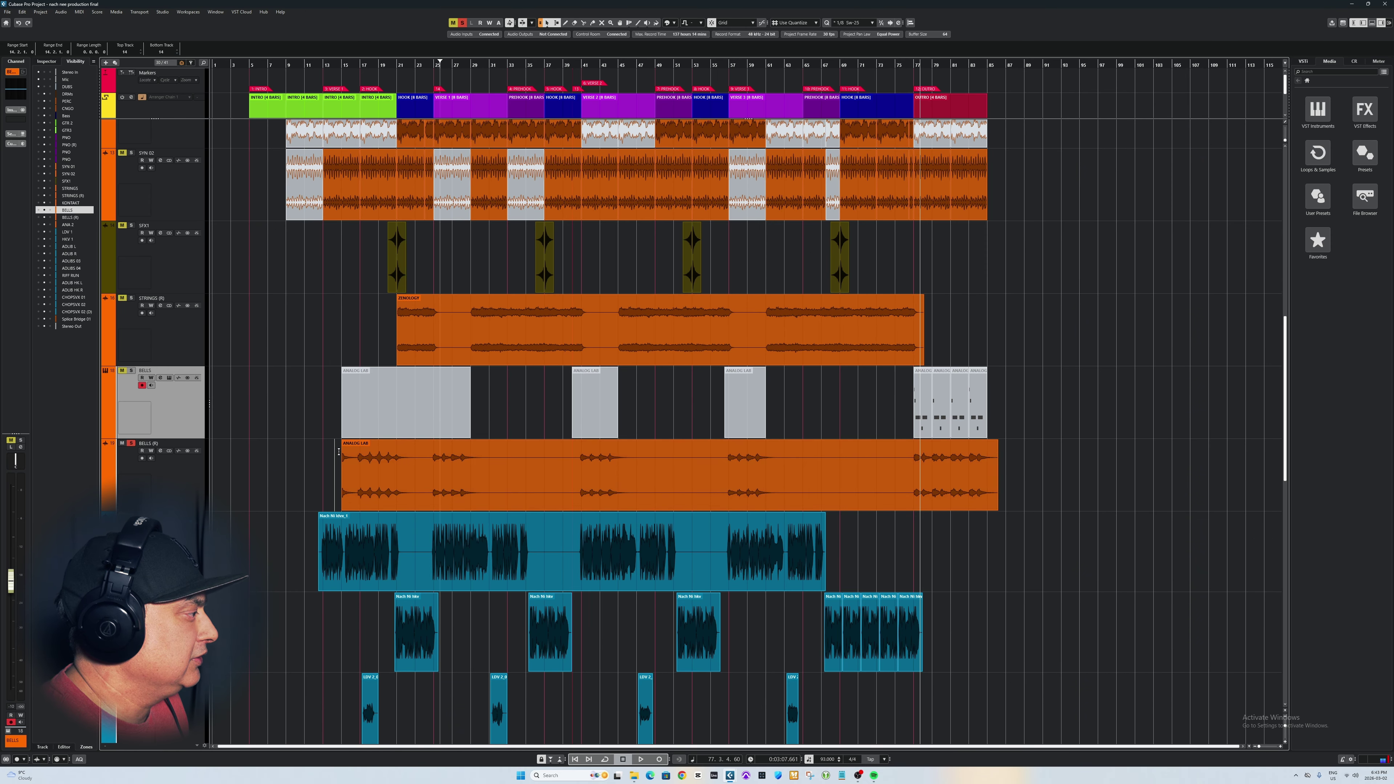
pyautogui.press('space')
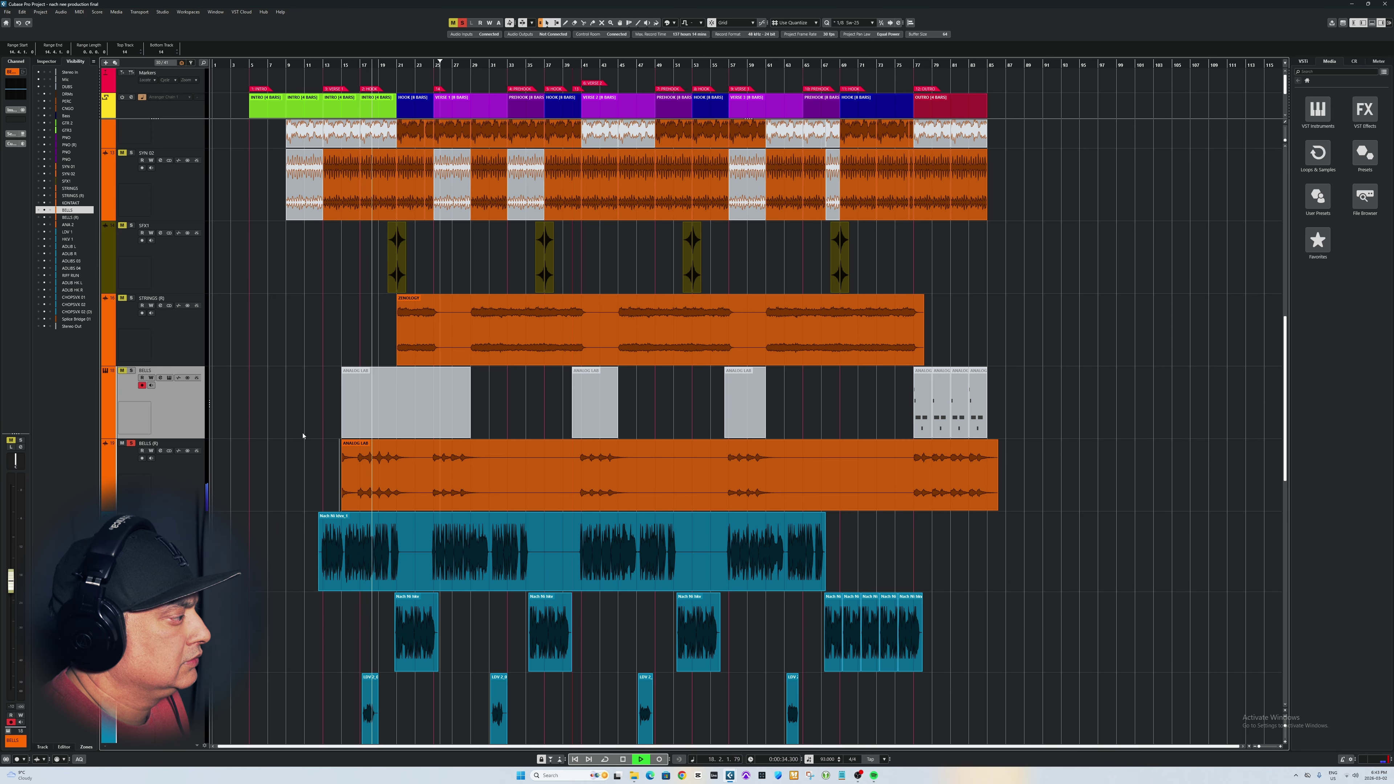
pyautogui.click(132, 443)
pyautogui.scroll(2, 415, 360)
pyautogui.press('space')
# Solo the SFX1 track and play its first effect leading into the first hook
pyautogui.click(132, 352)
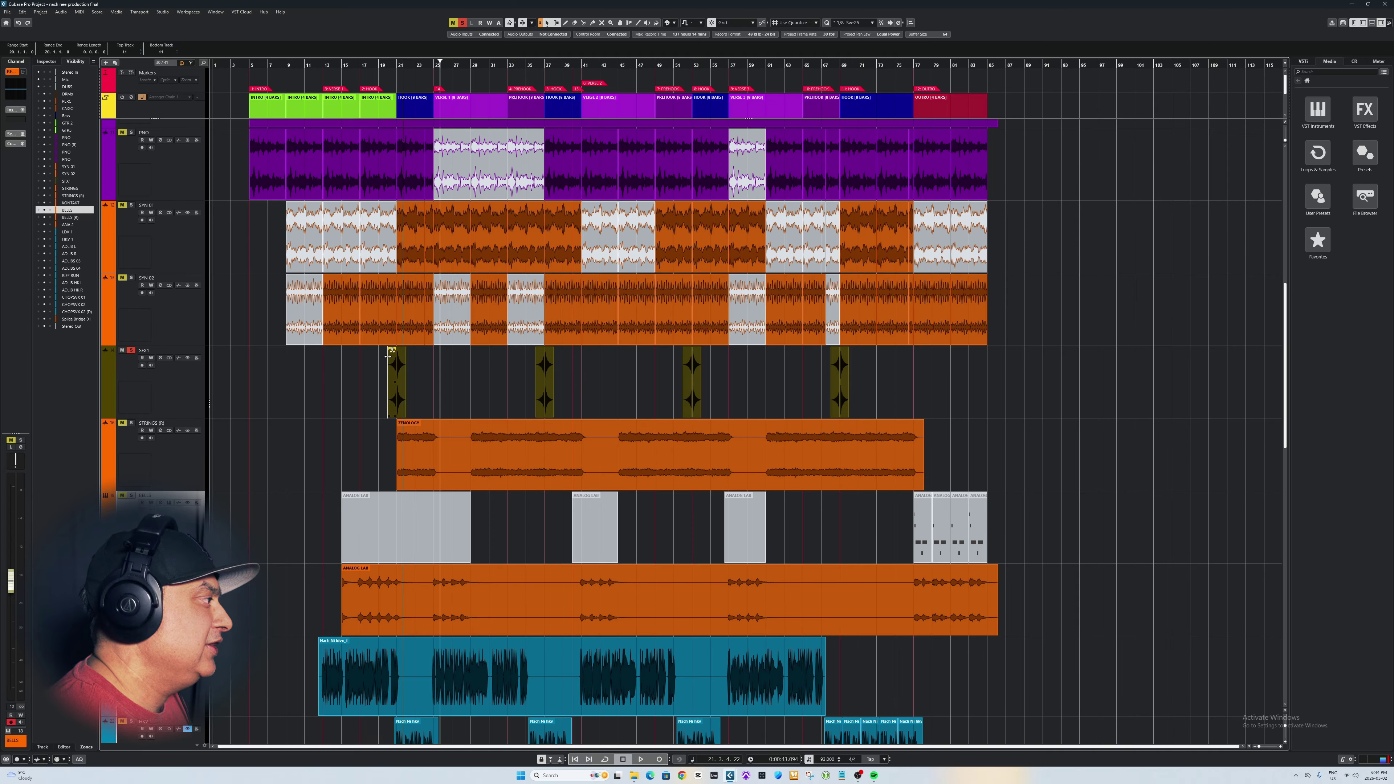
pyautogui.click(385, 356)
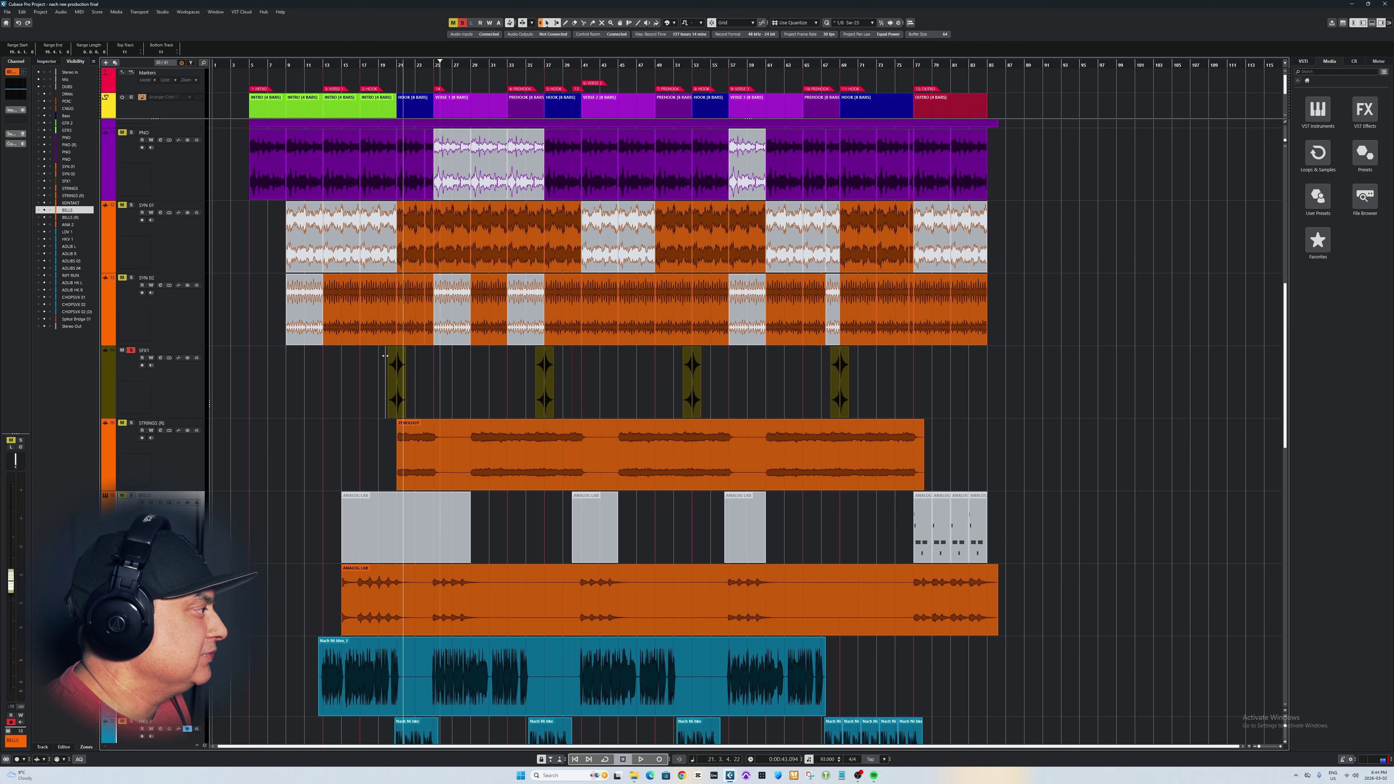
pyautogui.press('l')
pyautogui.press('space')
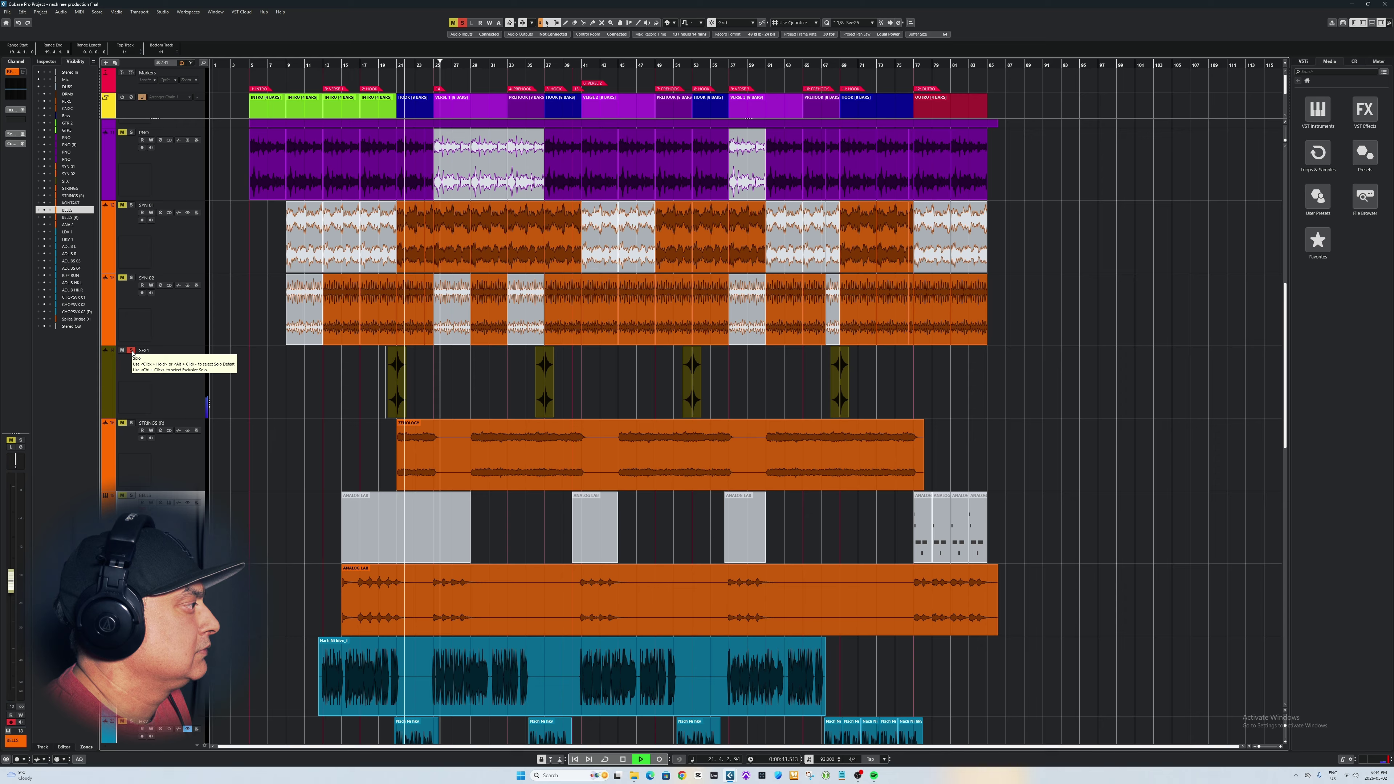
# Play the soloed guitar, piano and synth tracks together from just before the last hook into the outro
pyautogui.scroll(7, 365, 366)
pyautogui.hotkey('shift', 'g')
pyautogui.hotkey('shift', 'g')
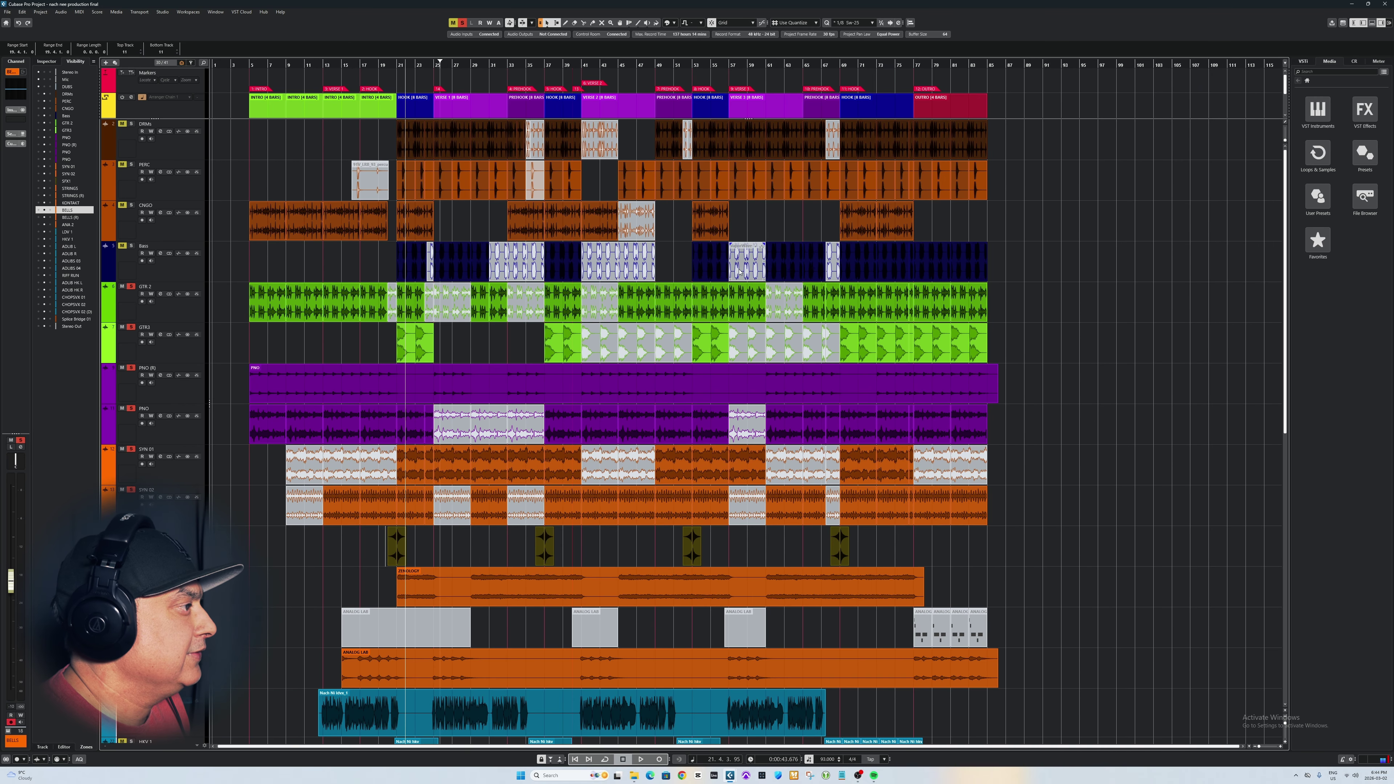
pyautogui.click(836, 261)
pyautogui.press('space')
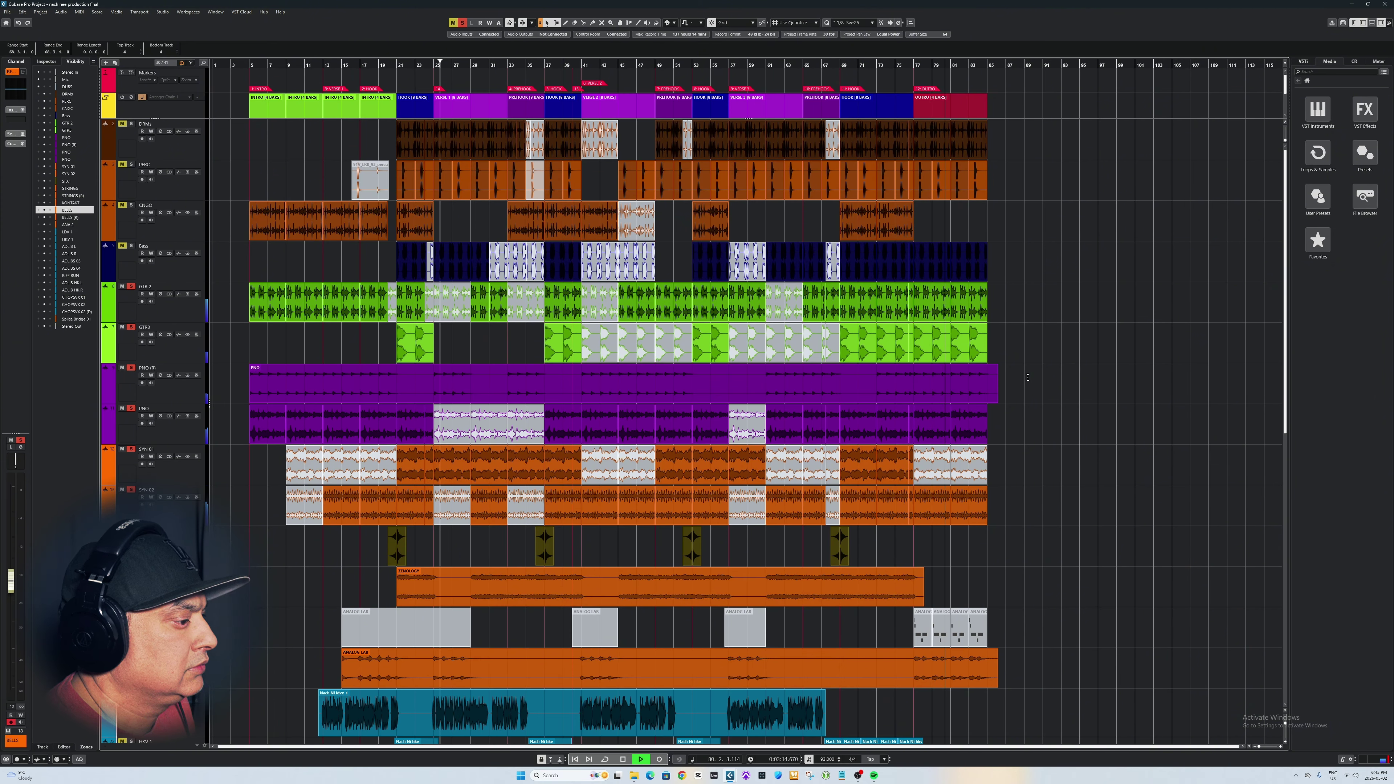
pyautogui.press('space')
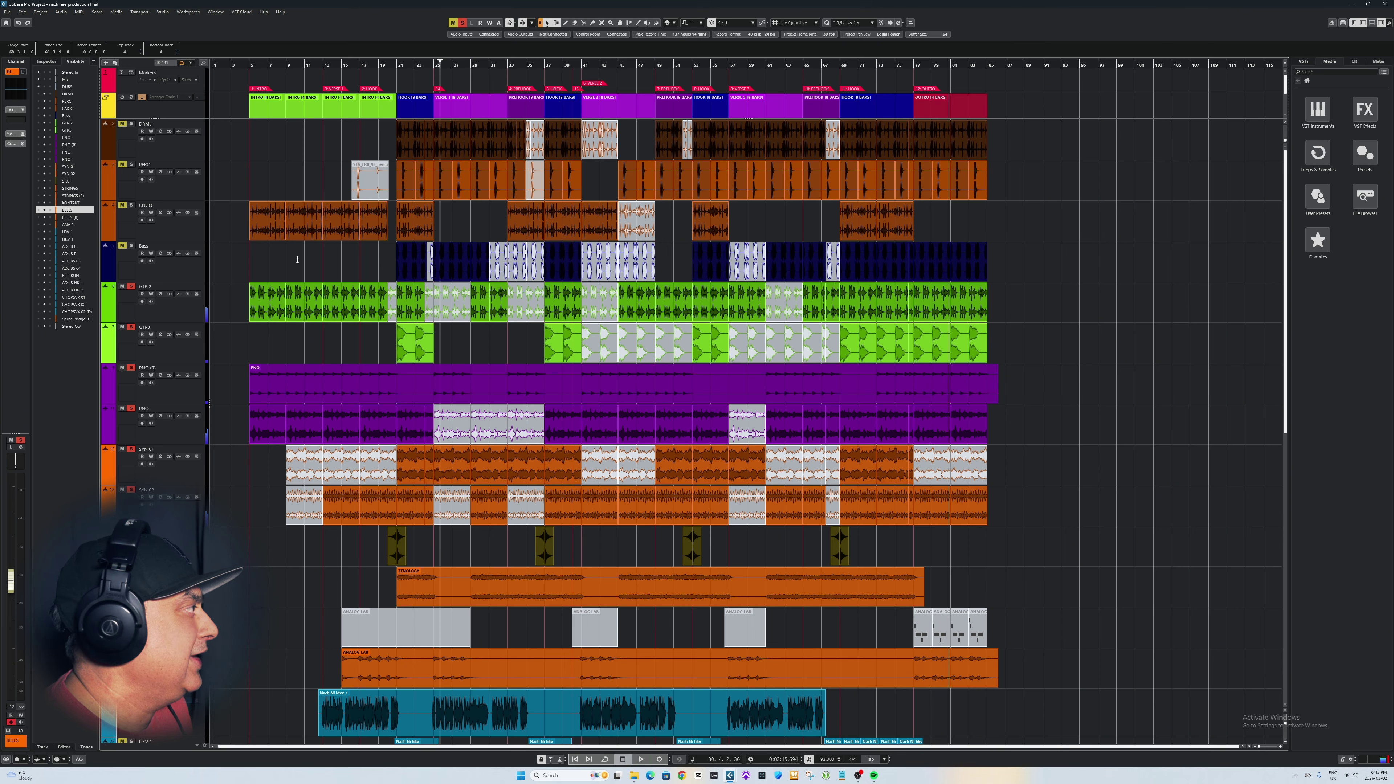
# Add the bass, percussion and drum tracks to the soloed melodic tracks and play them together from the start of the last hook
pyautogui.click(131, 247)
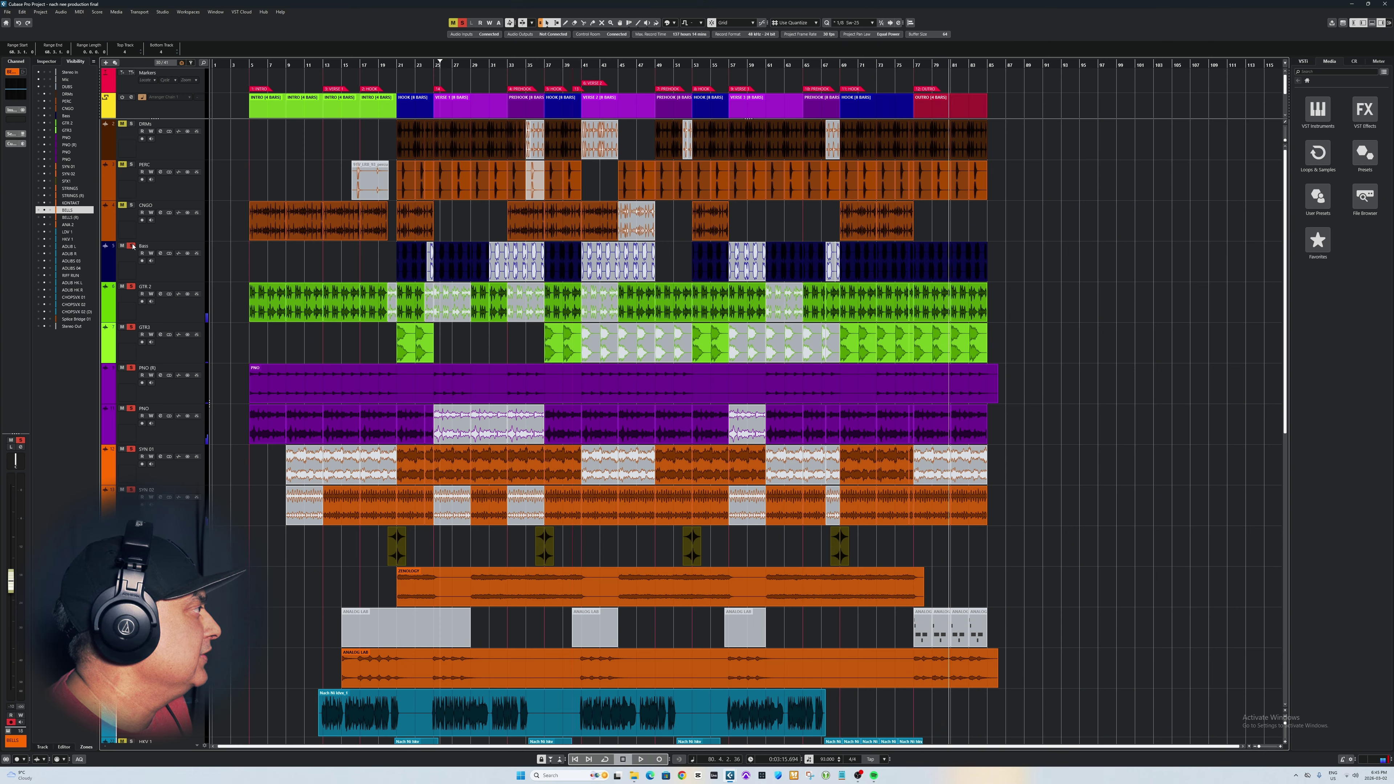
pyautogui.click(132, 165)
pyautogui.click(131, 124)
pyautogui.click(843, 207)
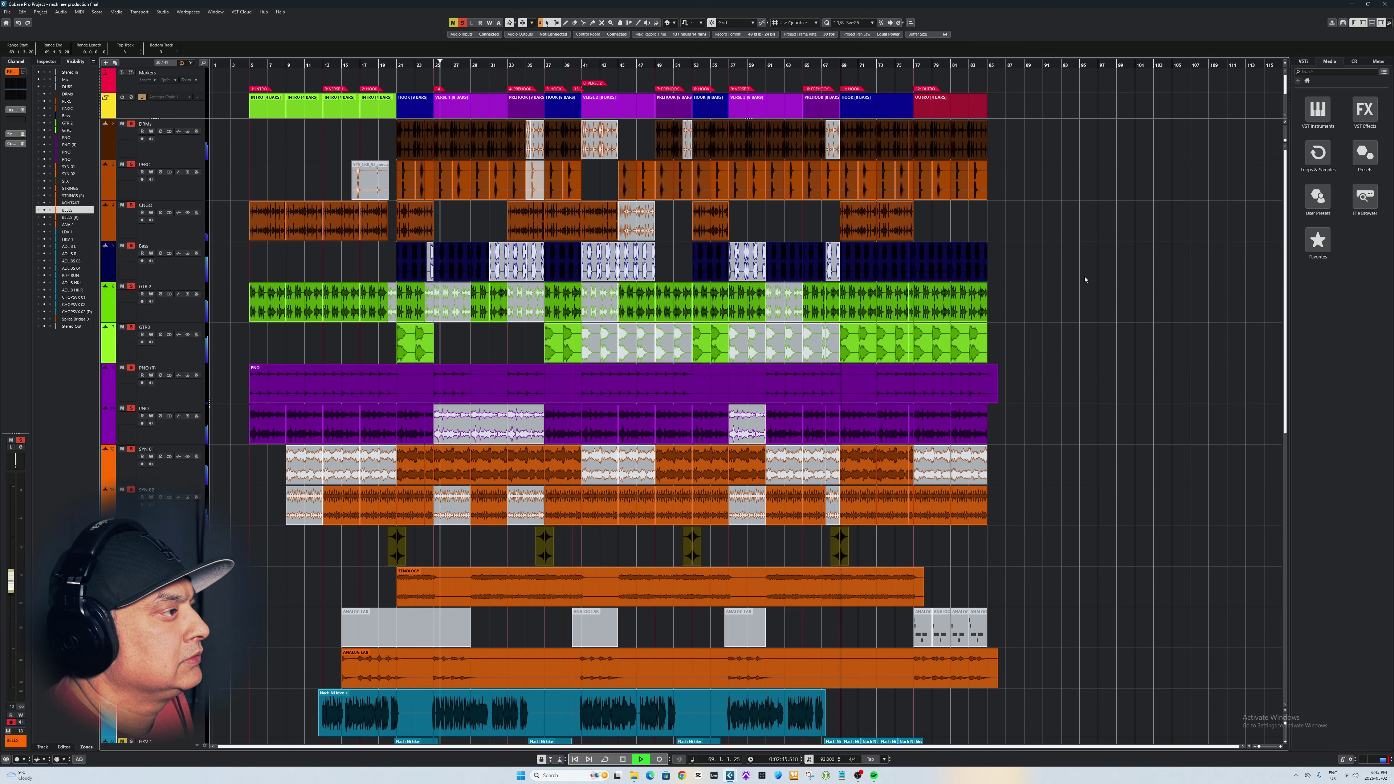
pyautogui.press('space')
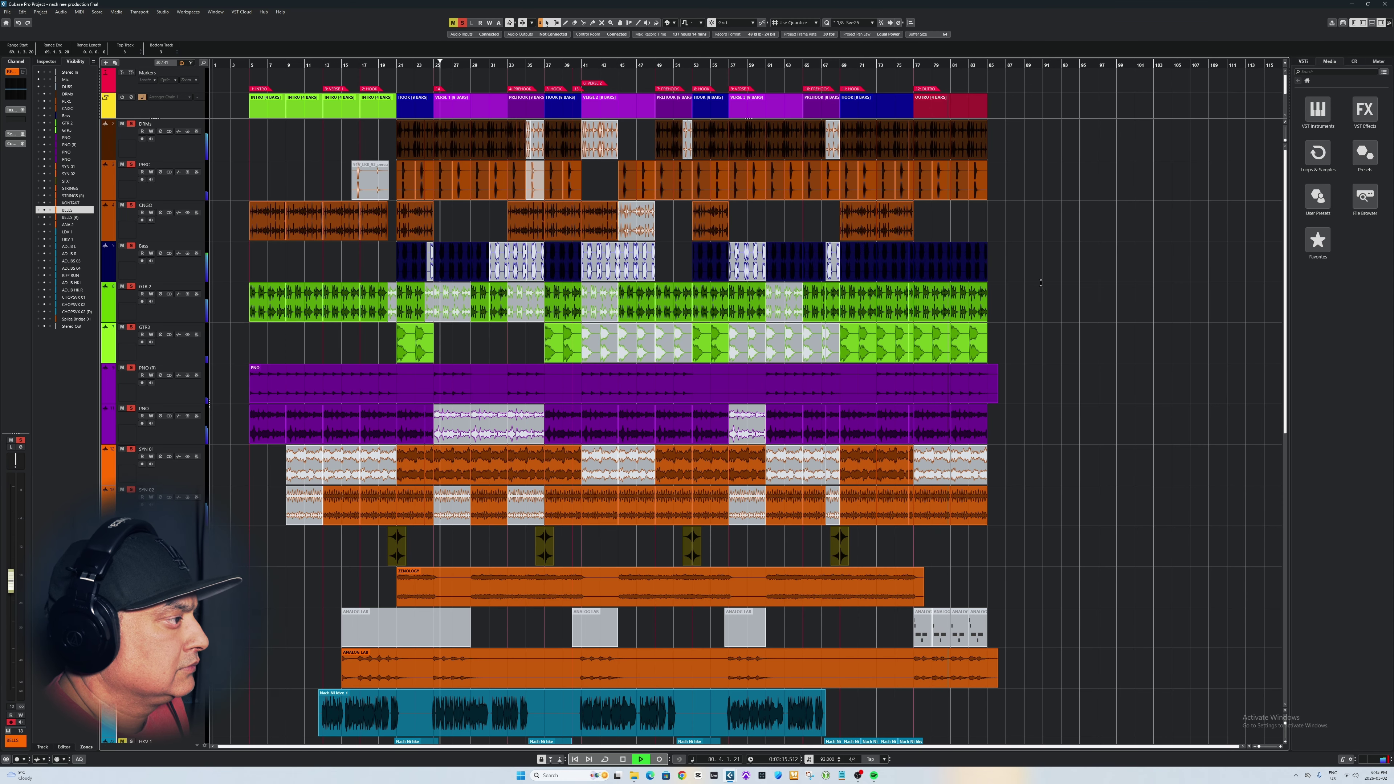
pyautogui.press('space')
# Play the soloed ADLIB L and ADLIB R tracks from just before their second phrase near bar 31, and take both out of solo
pyautogui.scroll(-8, 688, 243)
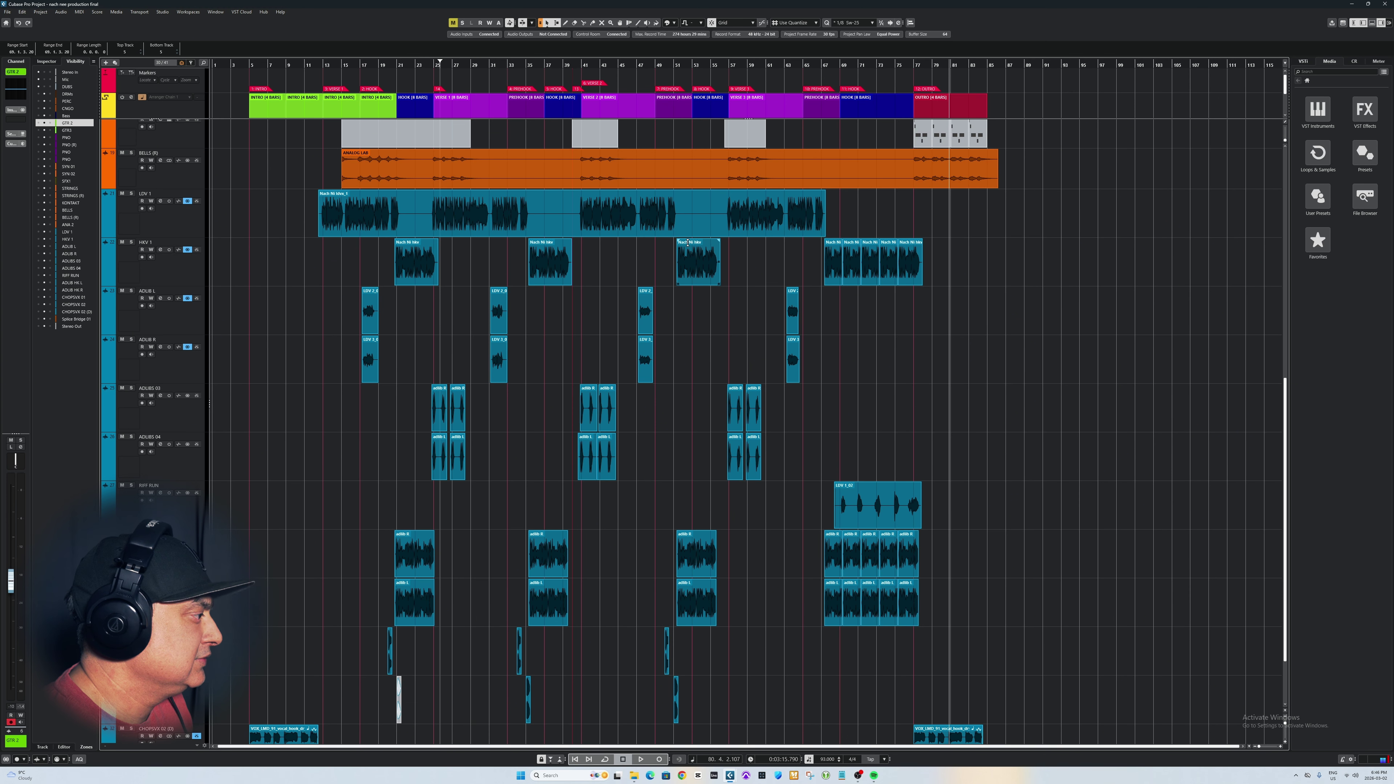
pyautogui.scroll(1, 315, 235)
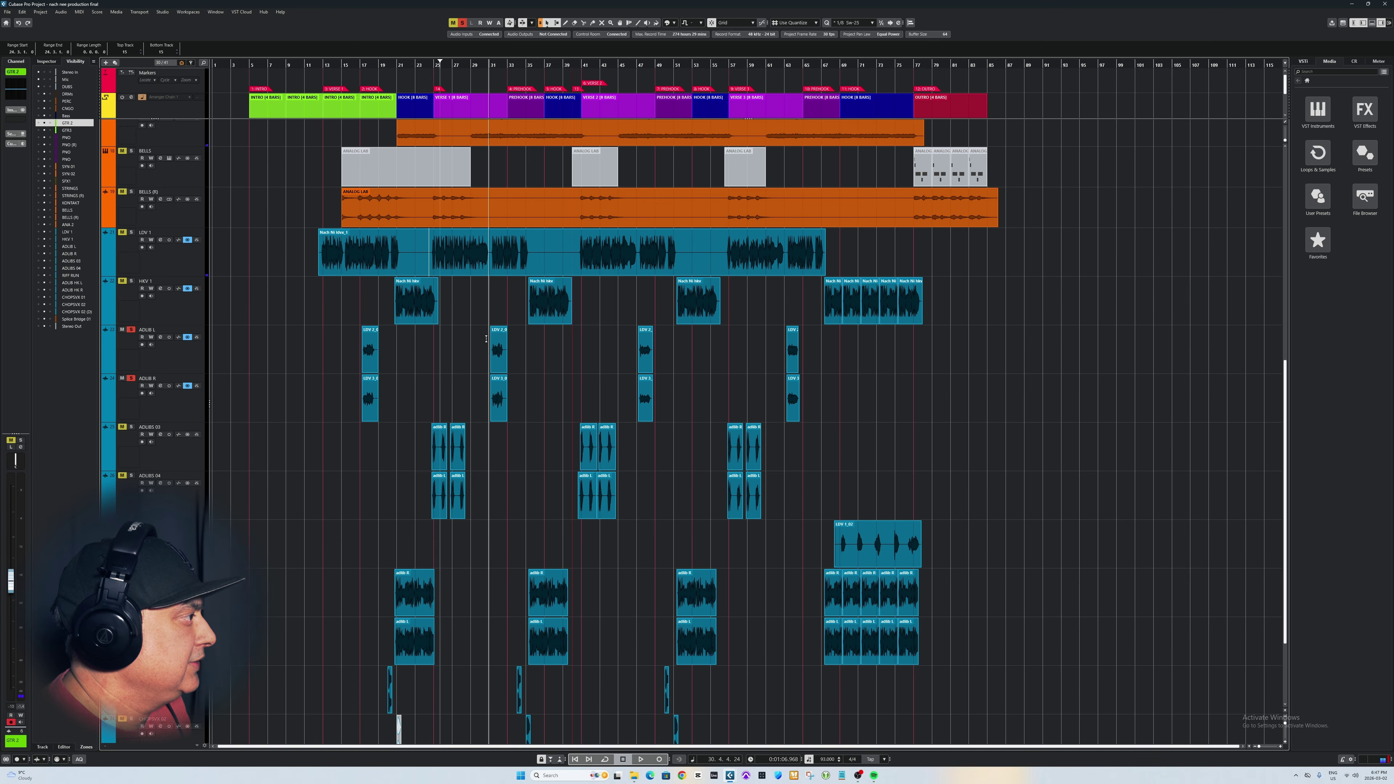
pyautogui.click(486, 339)
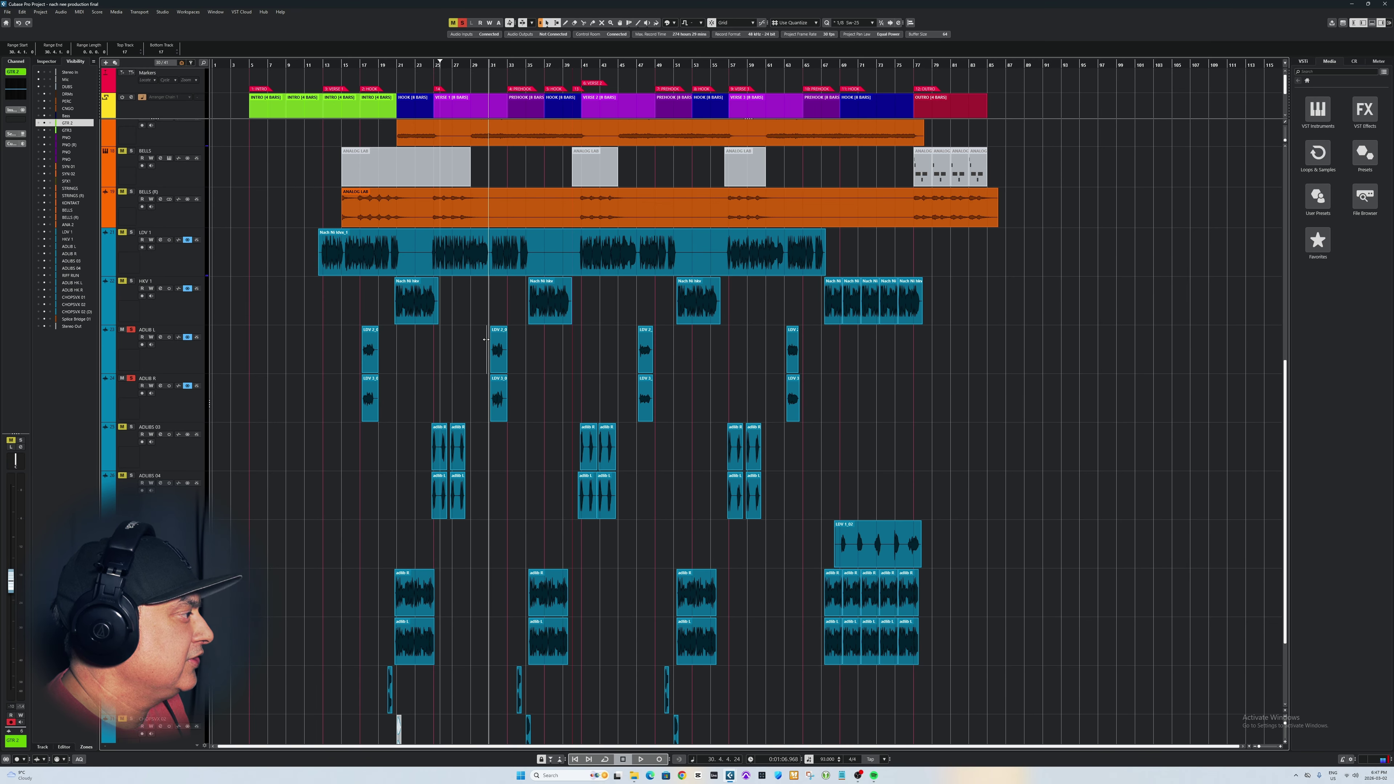
pyautogui.press('space')
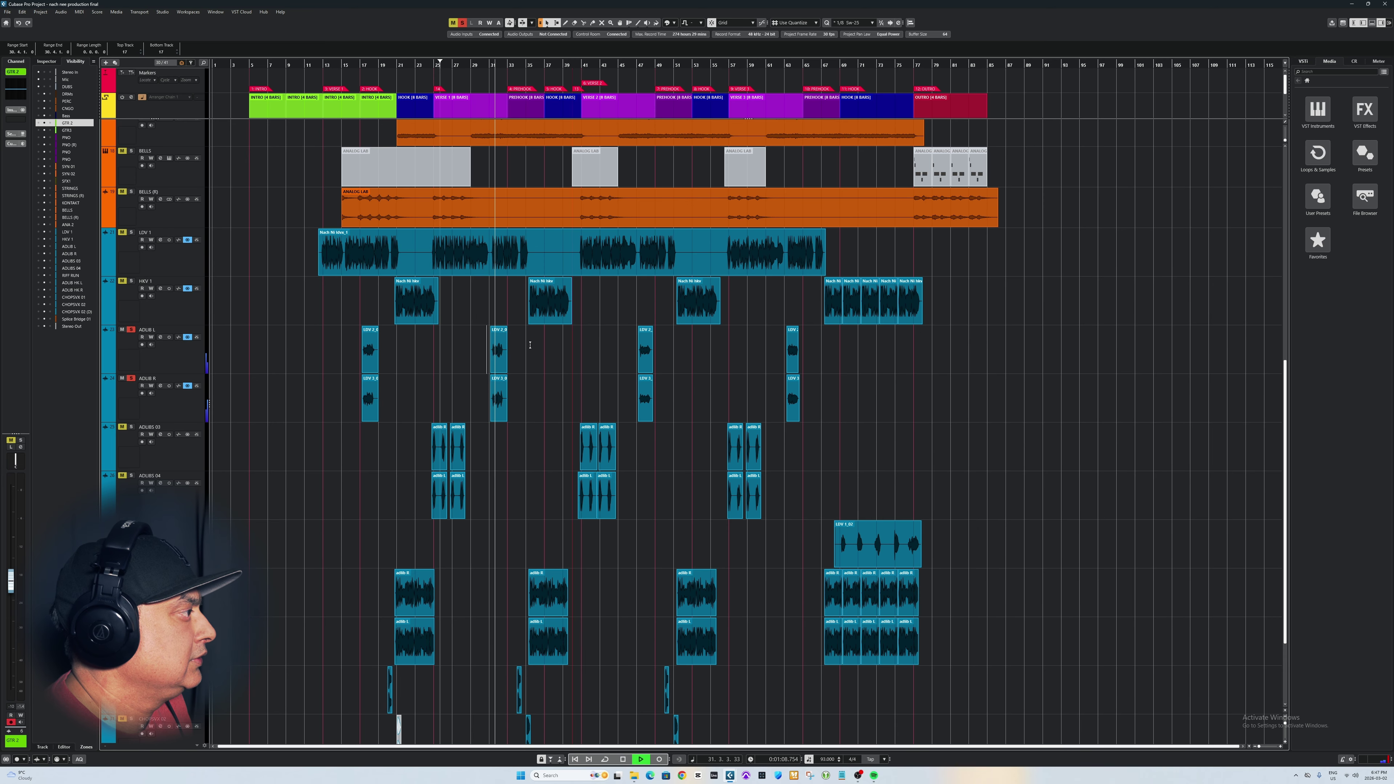
pyautogui.press('space')
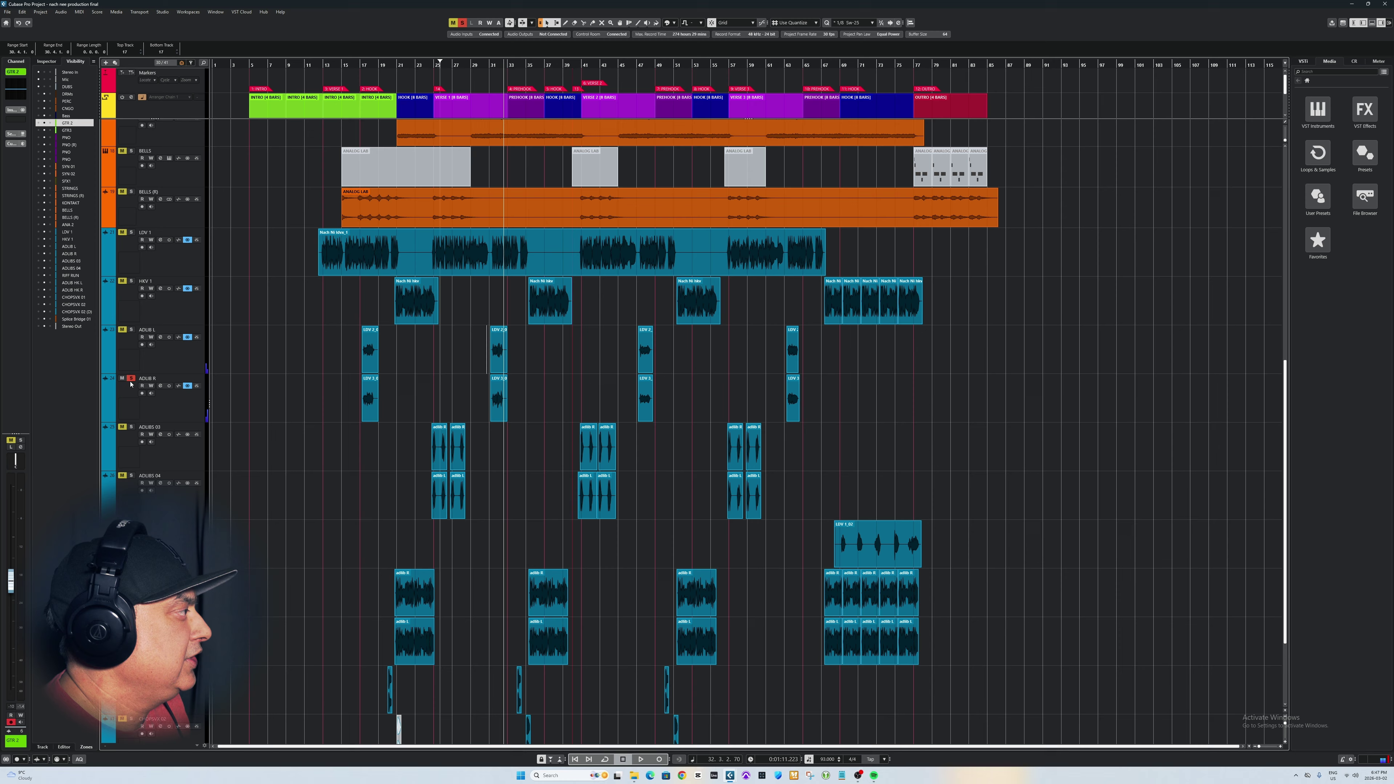
pyautogui.keyDown('ctrl'); pyautogui.click(131, 379); pyautogui.keyUp('ctrl')
pyautogui.click(130, 378)
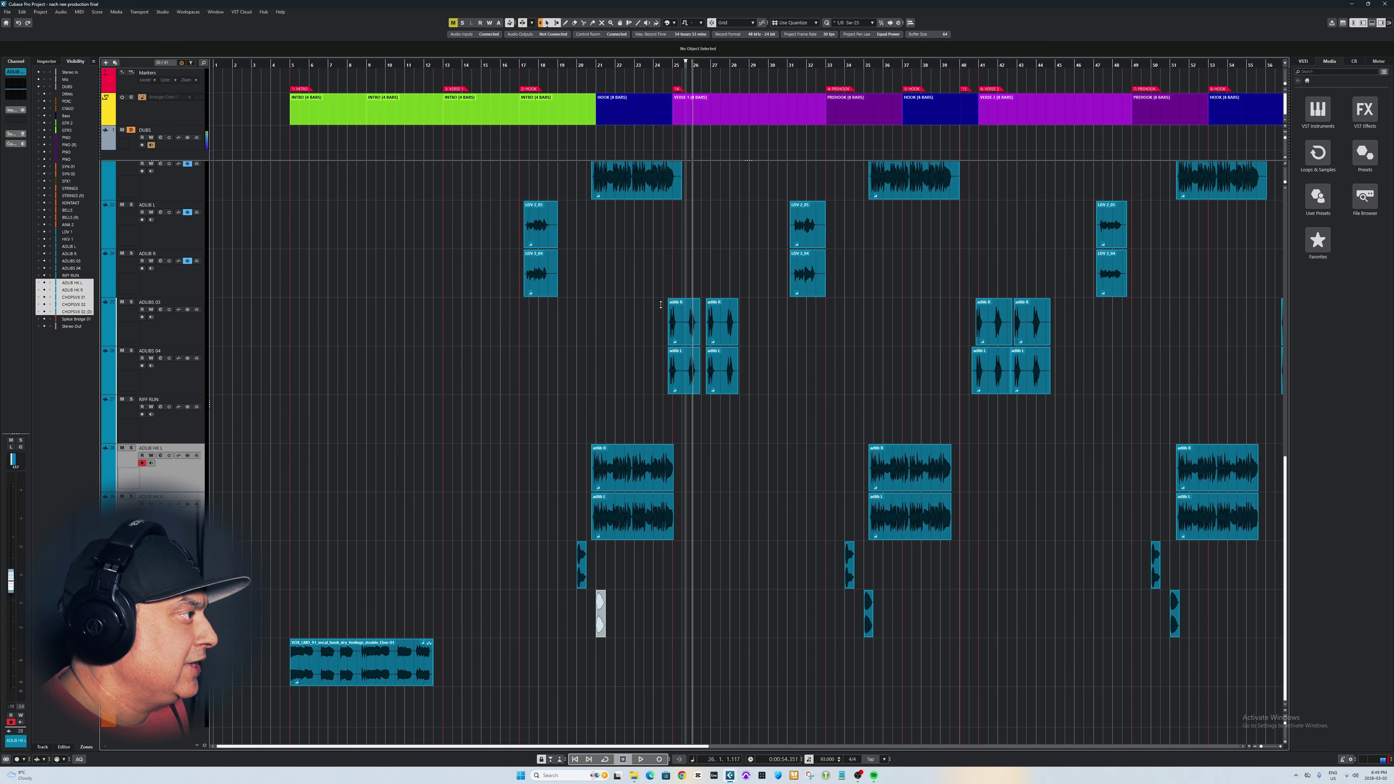
# Solo the ADLIBS 03 and ADLIBS 04 tracks and play them from just before verse 1
pyautogui.click(661, 305)
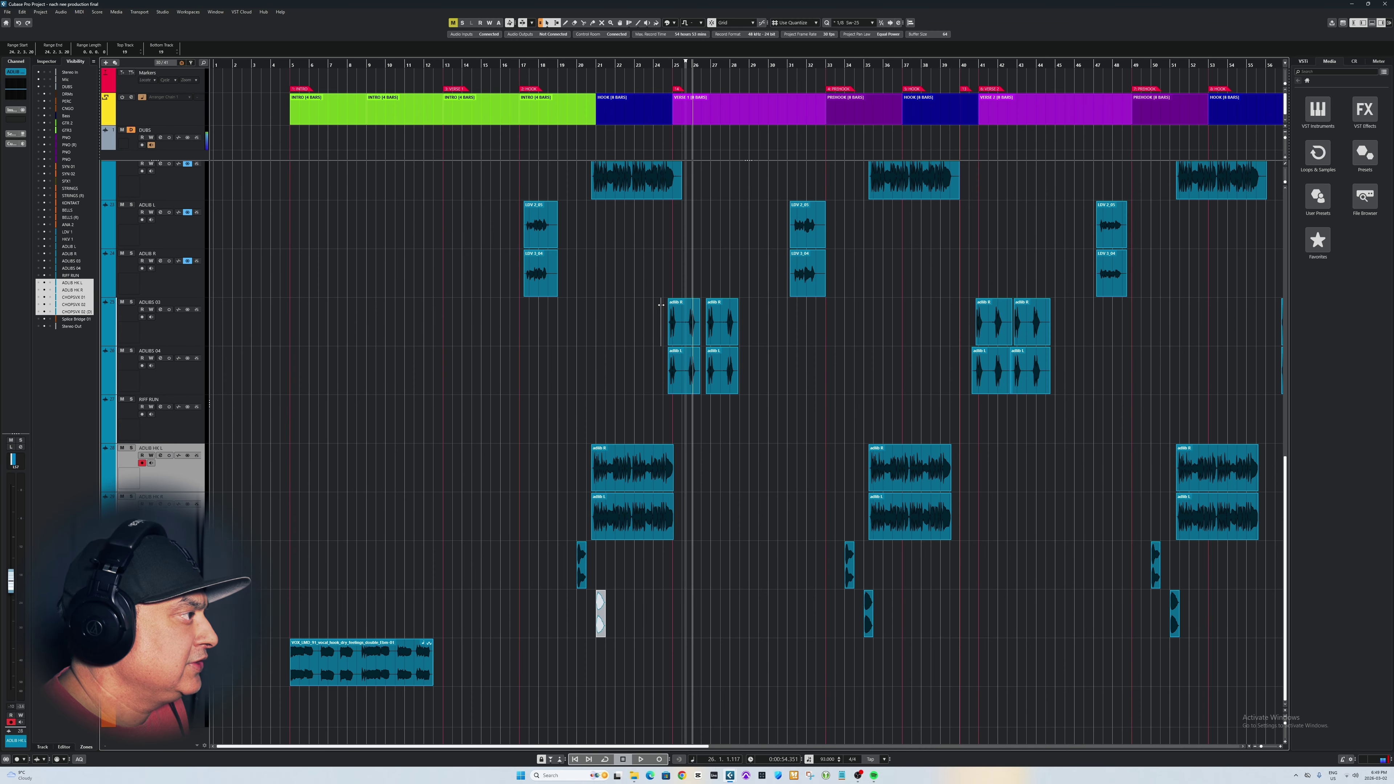
pyautogui.click(132, 302)
pyautogui.click(131, 351)
pyautogui.press('space')
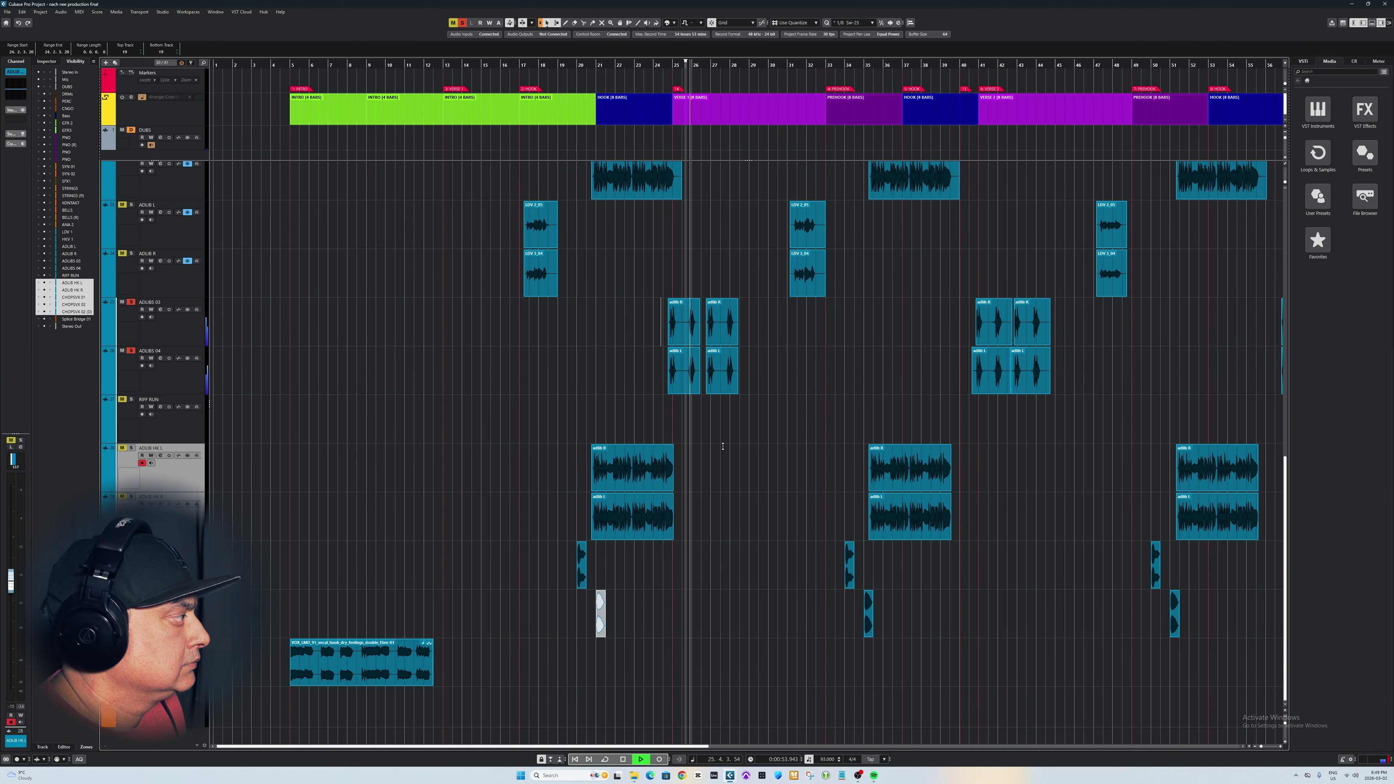
pyautogui.press('space')
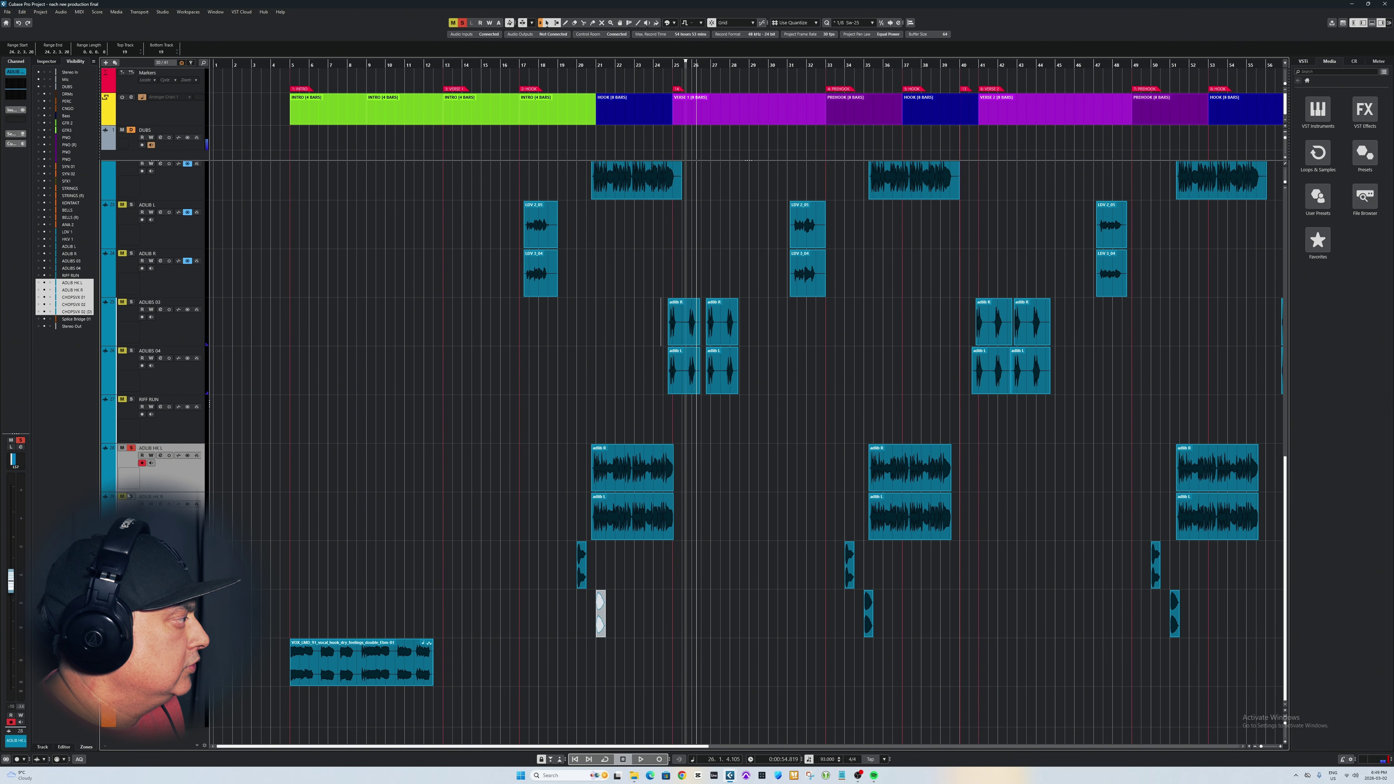
# Play the soloed ADLIB HK L and R tracks through the first hook, and take them out of solo
pyautogui.click(594, 453)
pyautogui.press('space')
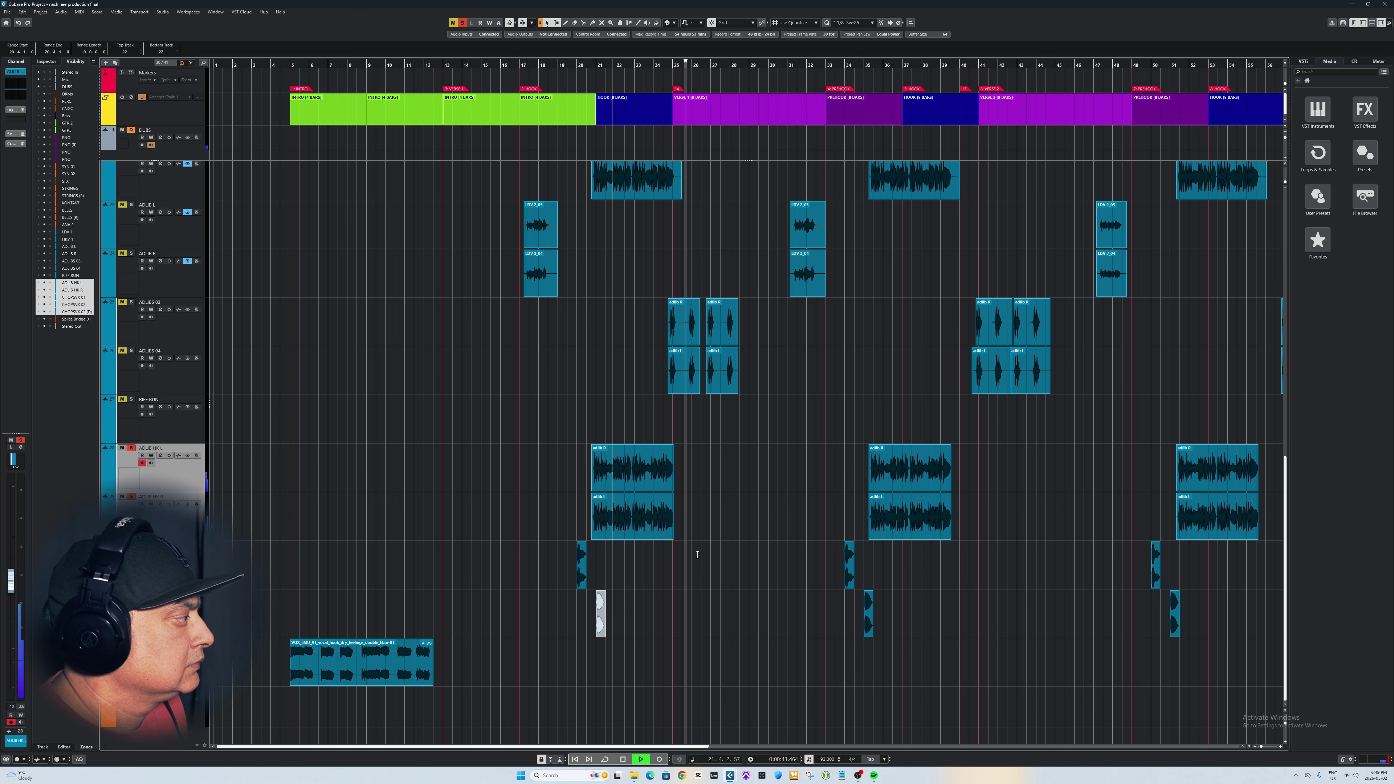
pyautogui.click(132, 448)
pyautogui.press('space')
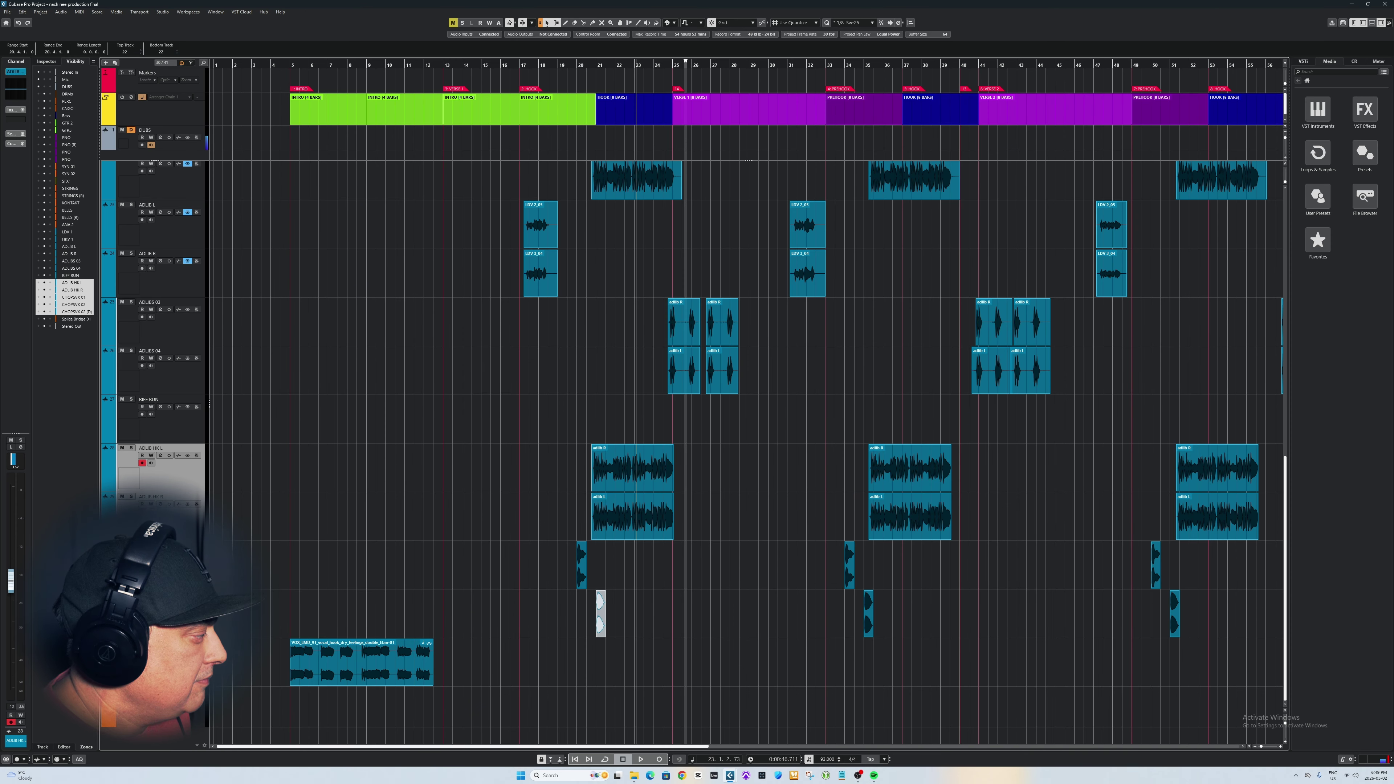
# Solo the vocal sample track in the intro and play it from the start of its event at bar 5
pyautogui.click(299, 651)
pyautogui.press('s')
pyautogui.click(288, 647)
pyautogui.press('space')
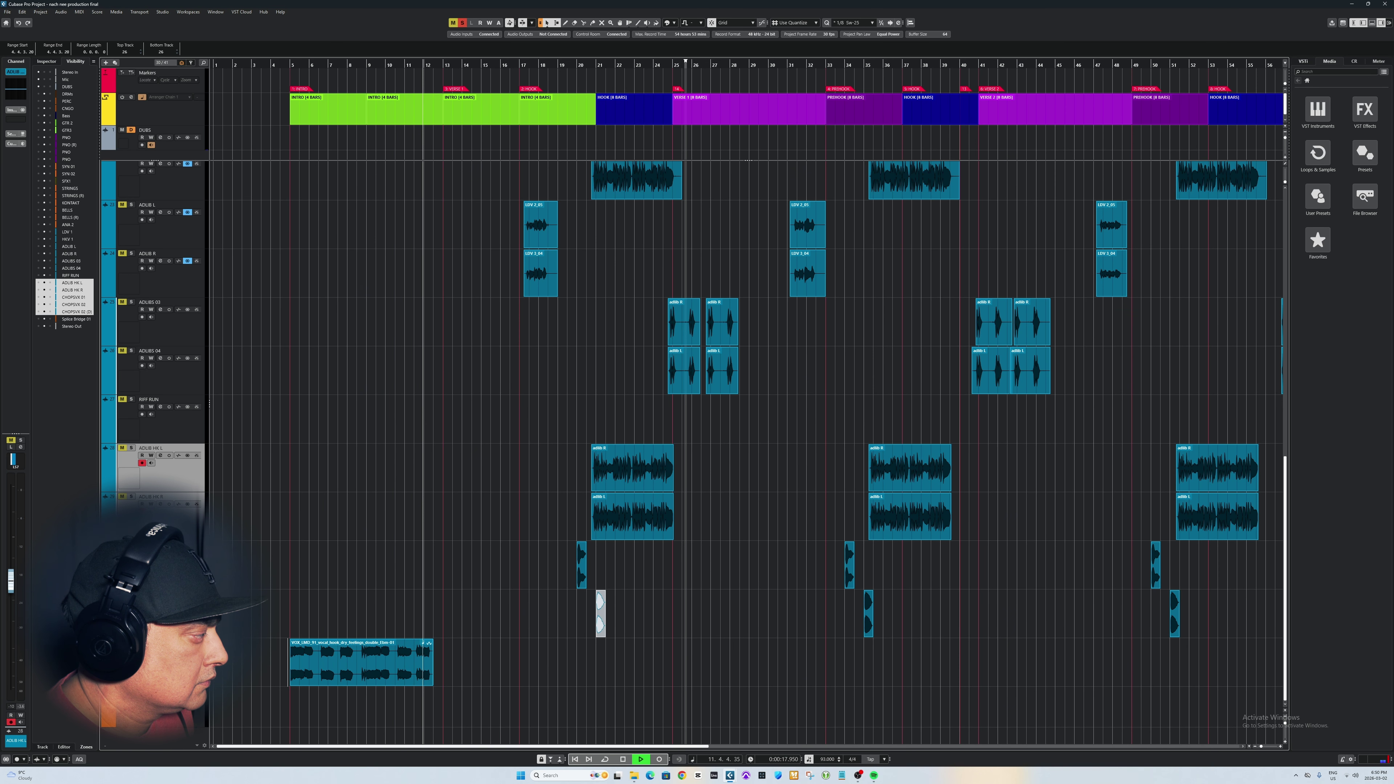
pyautogui.press('space')
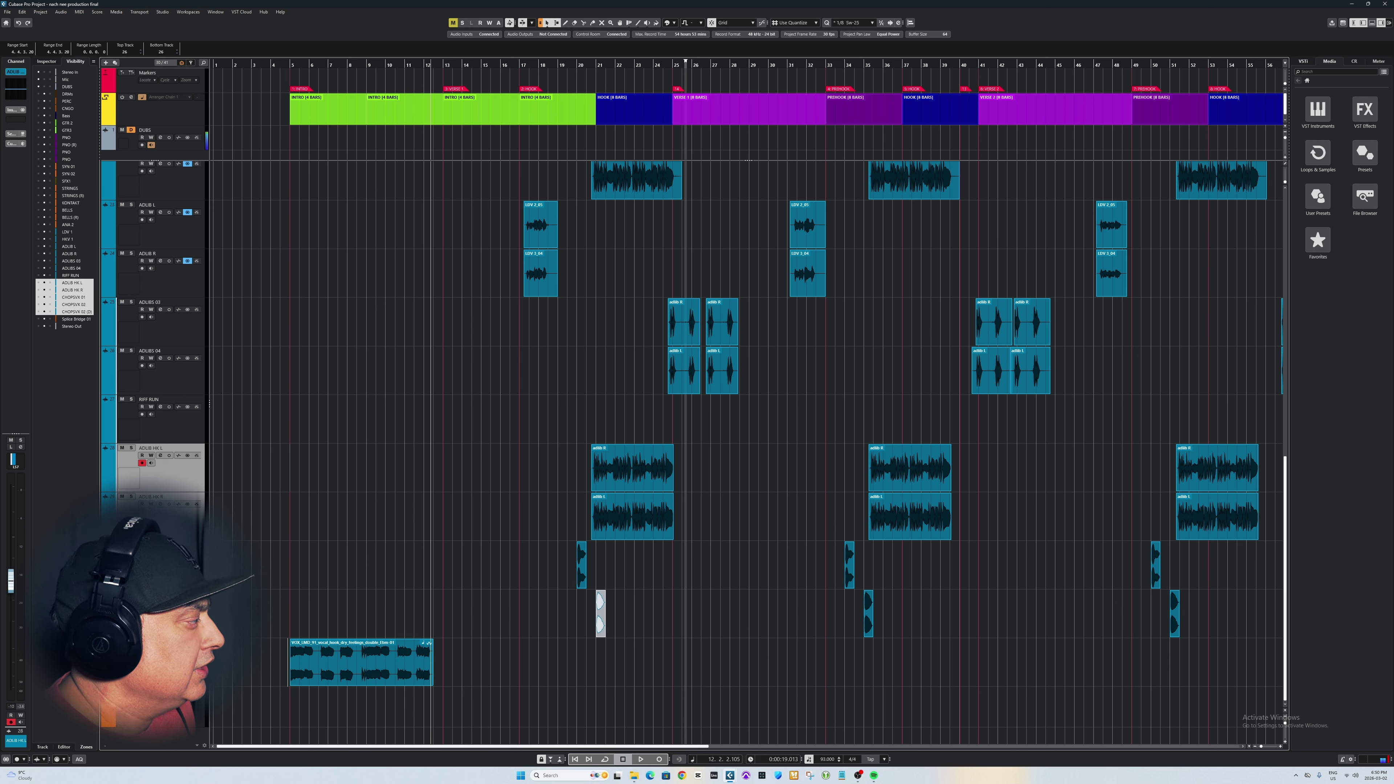
# Solo the short vocal chops and play the first one, just before the first hook
pyautogui.press('s')
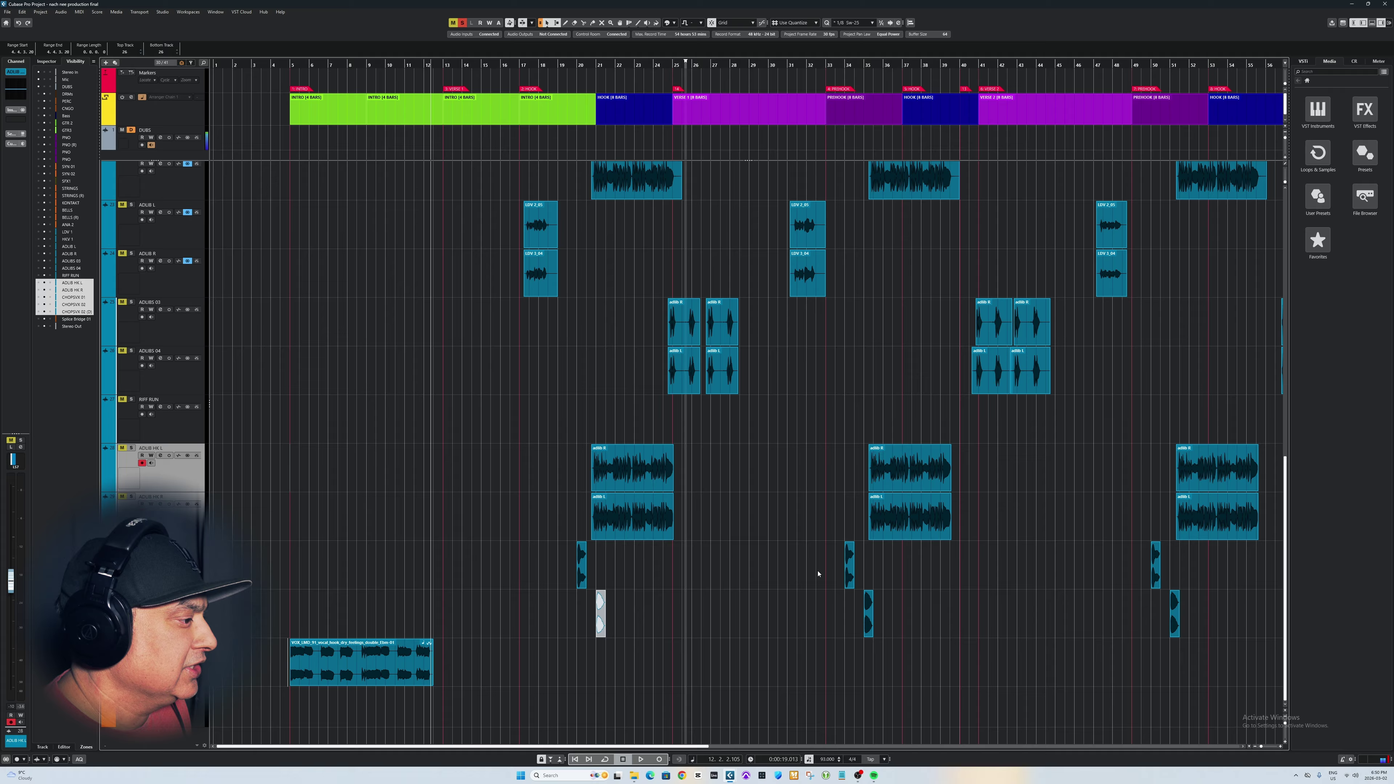
pyautogui.click(575, 545)
pyautogui.press('space')
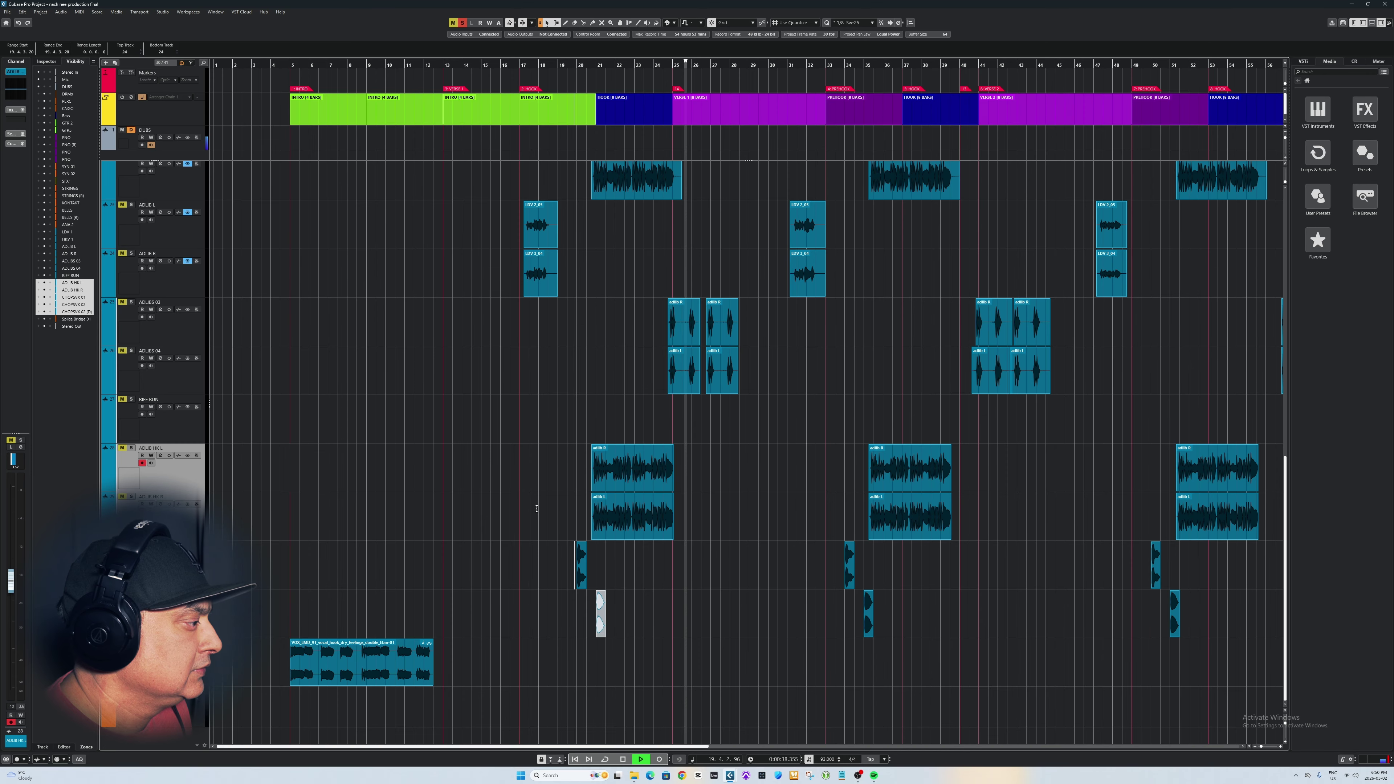
pyautogui.press('space')
# Play the soloed vocal chop near bar 35, in the prehook before the second hook, and clear its solo
pyautogui.click(861, 596)
pyautogui.press('h')
pyautogui.press('h')
pyautogui.press('h')
pyautogui.press('h')
pyautogui.press('space')
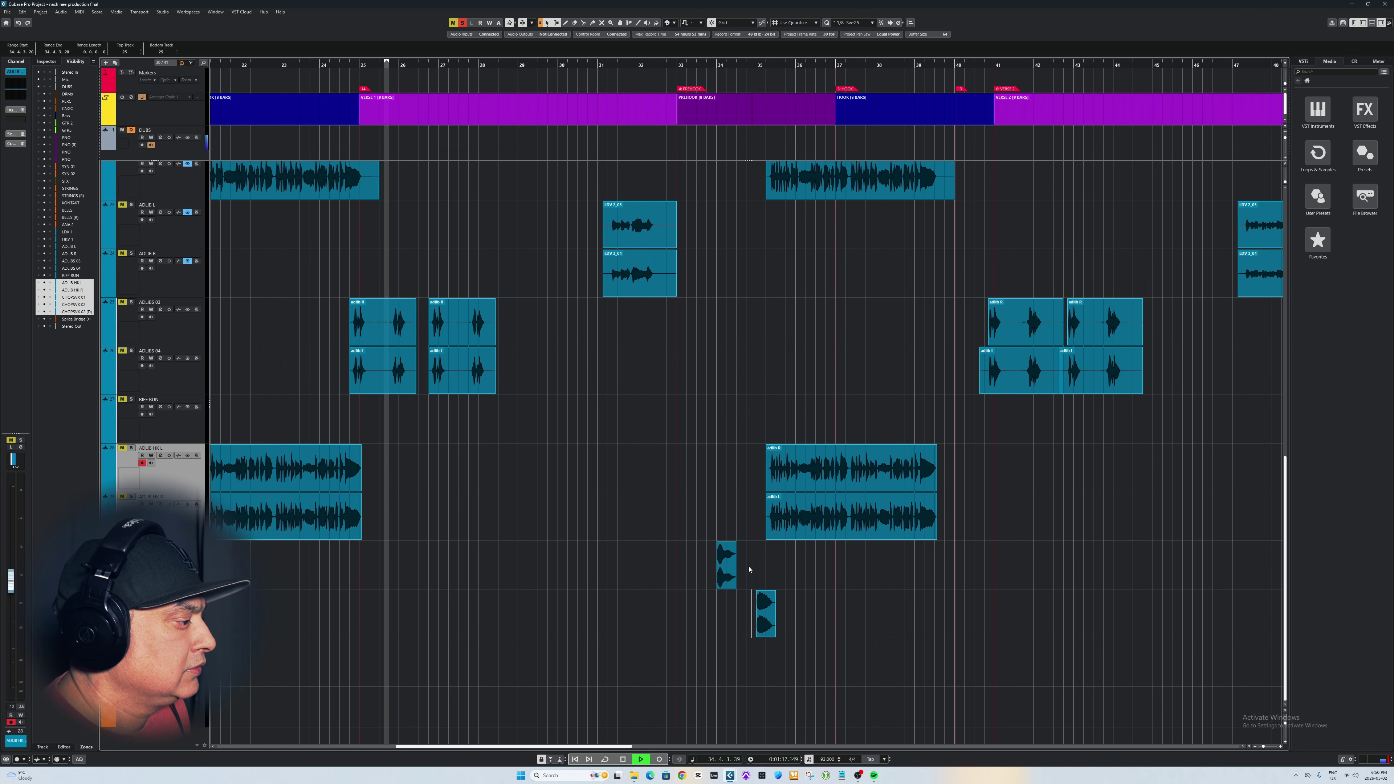
pyautogui.press('space')
pyautogui.press('h')
pyautogui.press('h')
pyautogui.press('h')
pyautogui.press('g')
pyautogui.press('g')
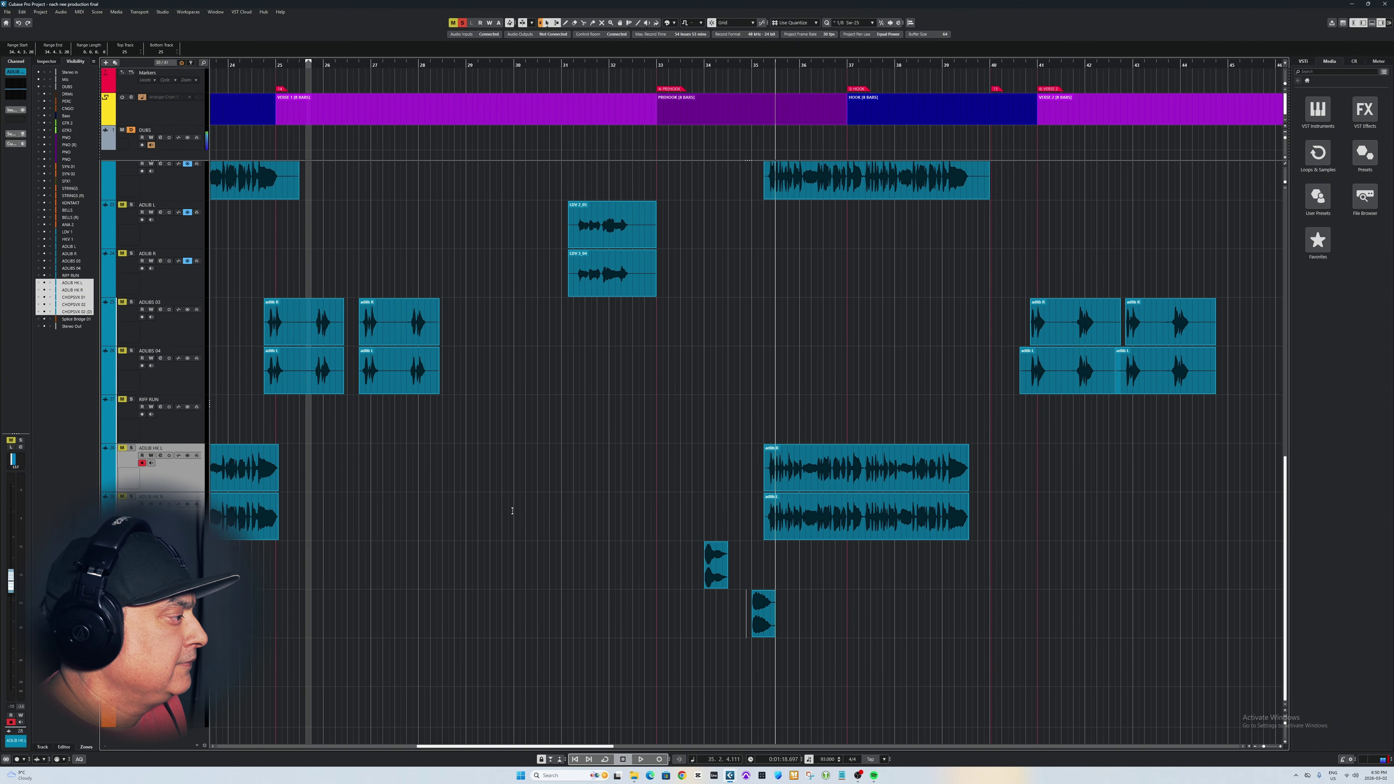
pyautogui.press('g')
pyautogui.press('g')
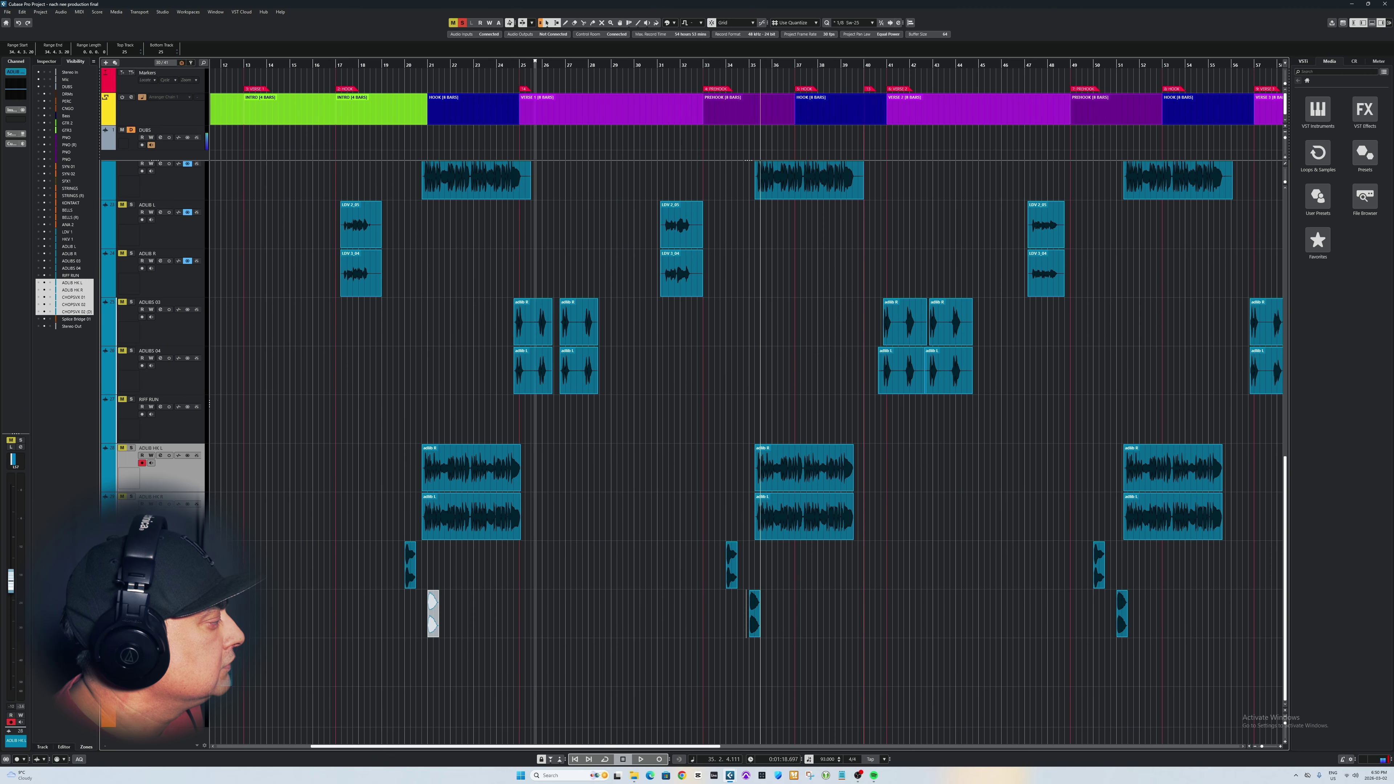
pyautogui.click(131, 594)
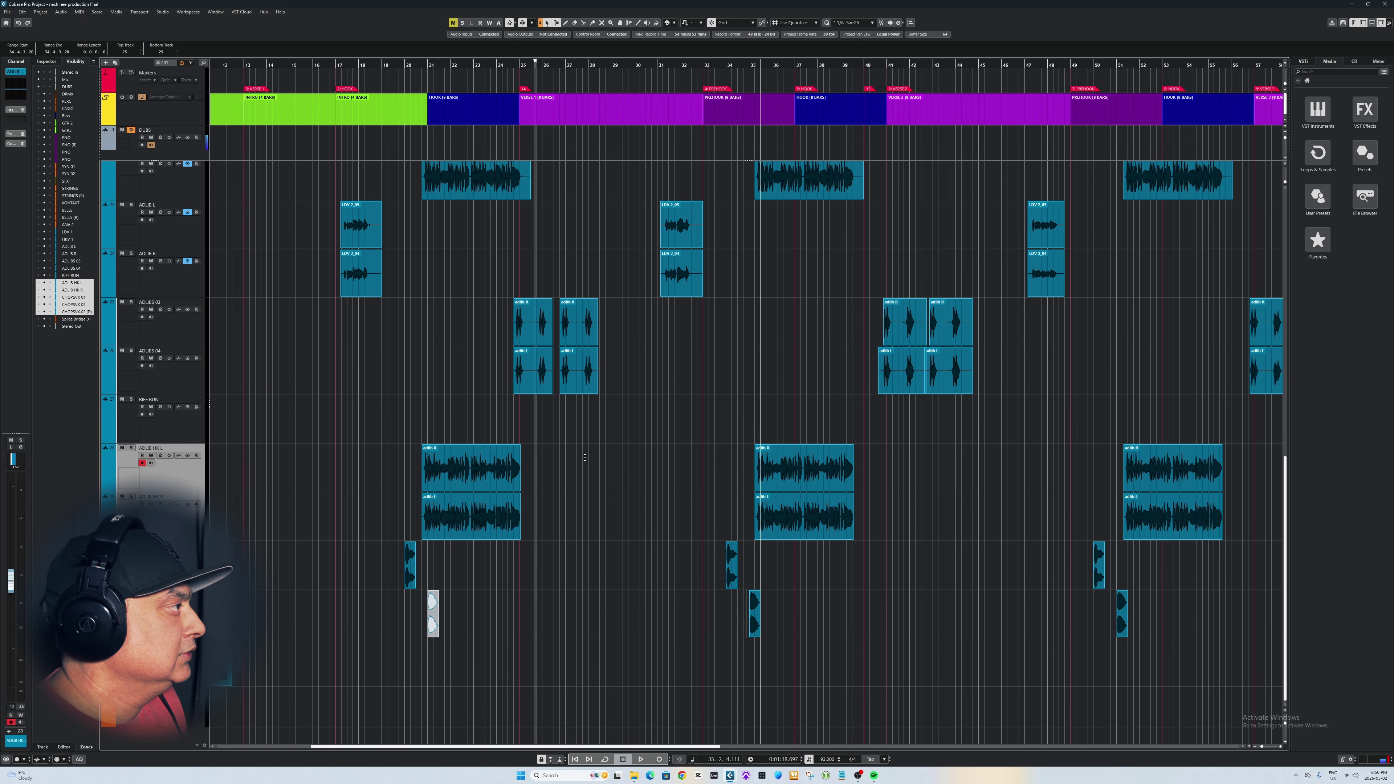
# Look over how the lead, hook, ad-lib and chop vocal tracks are laid out beneath the instrument tracks
pyautogui.press('g')
pyautogui.press('g')
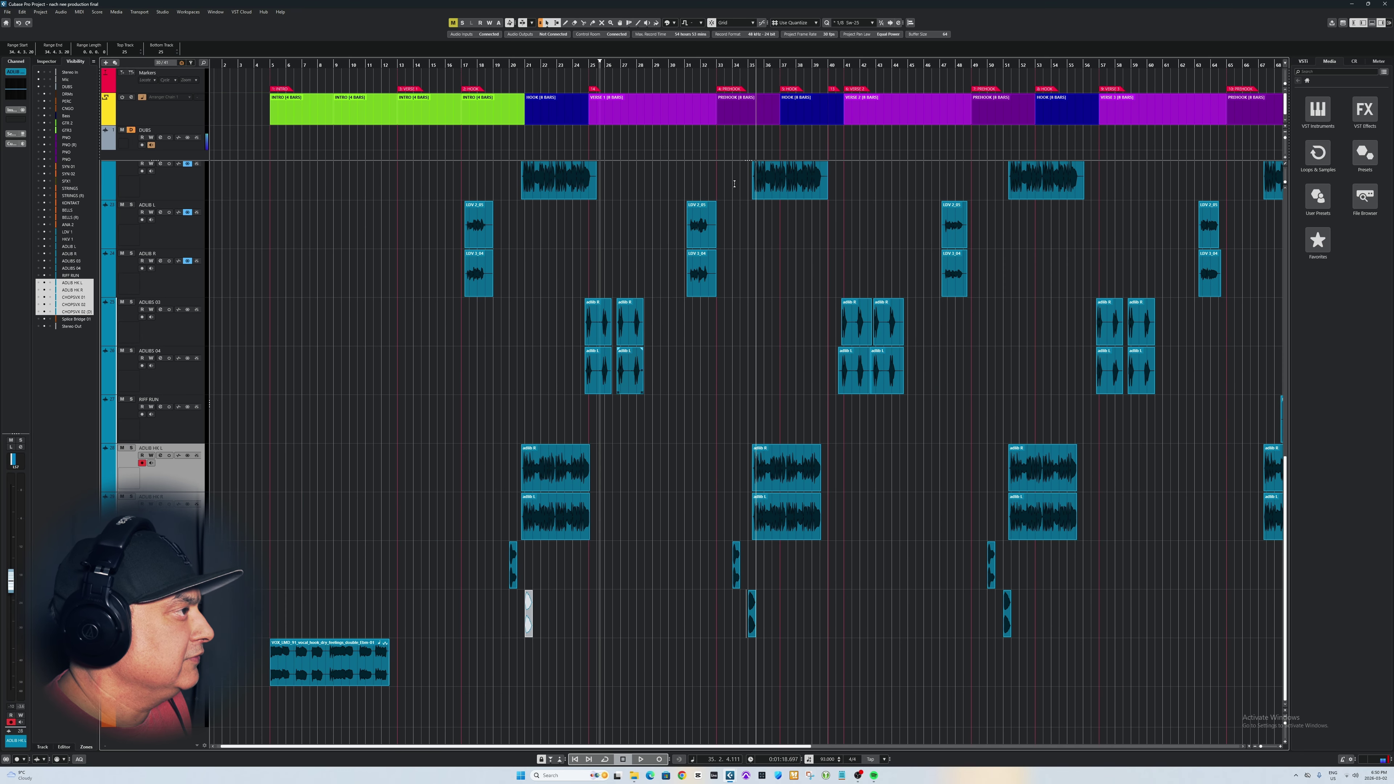
pyautogui.scroll(6, 676, 374)
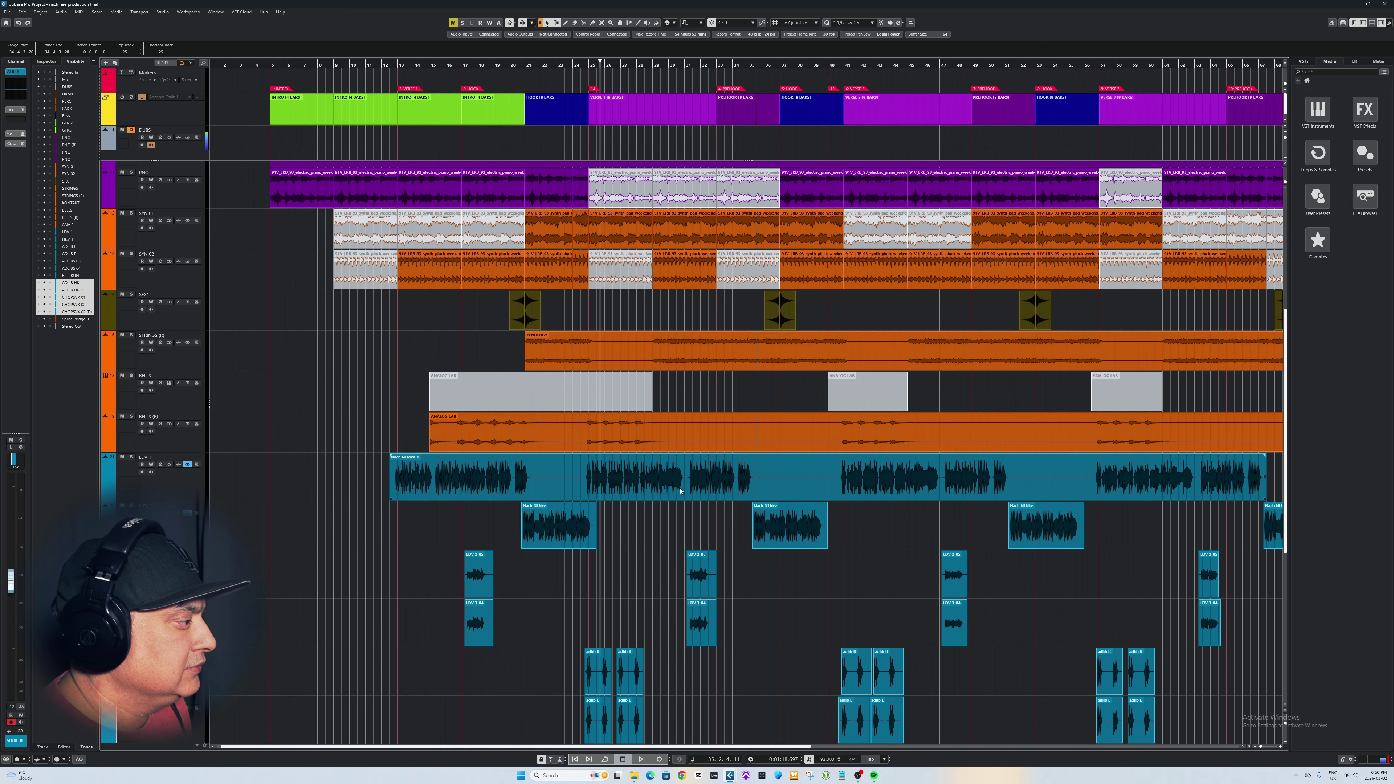
pyautogui.scroll(-3, 670, 489)
pyautogui.scroll(3, 647, 489)
pyautogui.scroll(-3, 653, 505)
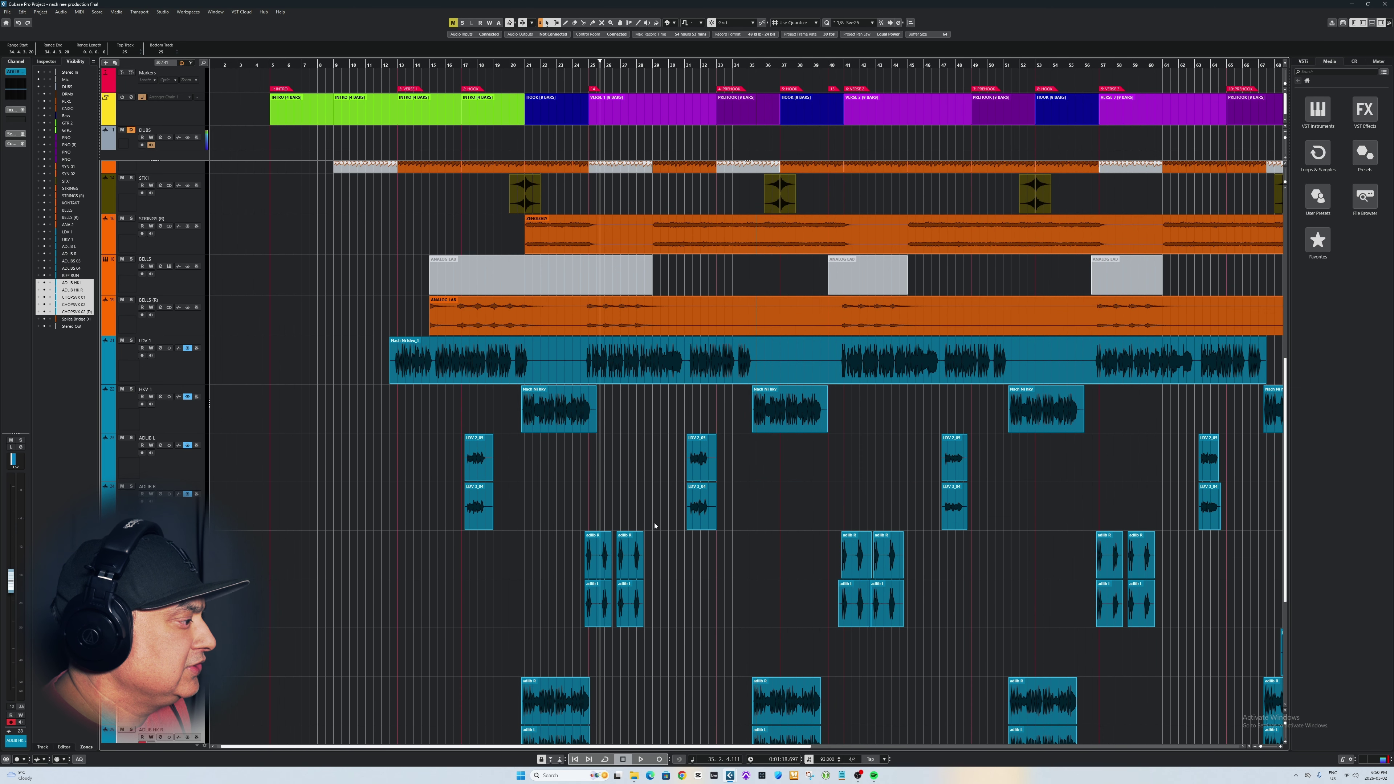
pyautogui.scroll(-6, 657, 557)
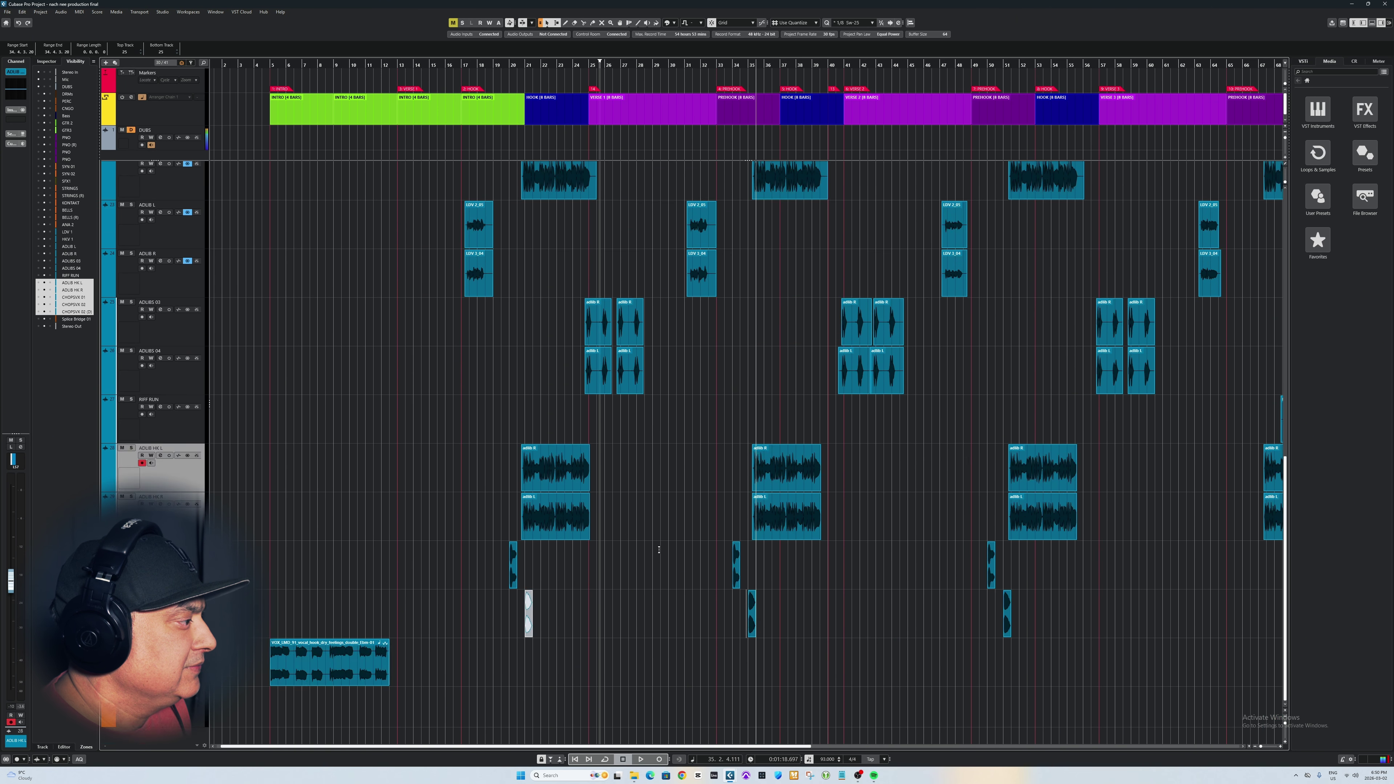
# Play the full mix from just before verse 1 through its first ad-libs, with no track soloed
pyautogui.scroll(6, 651, 533)
pyautogui.click(581, 356)
pyautogui.press('space')
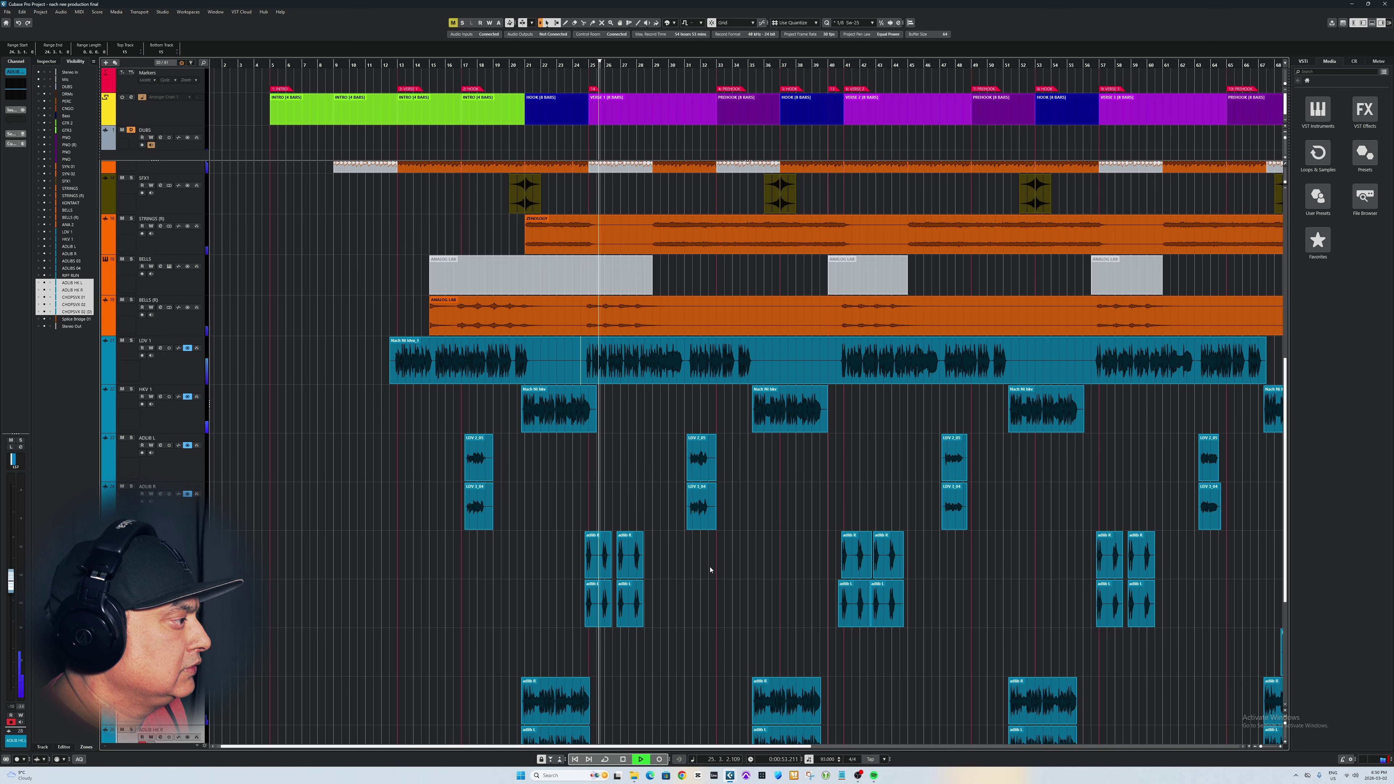
pyautogui.scroll(-3, 708, 568)
pyautogui.scroll(-3, 703, 561)
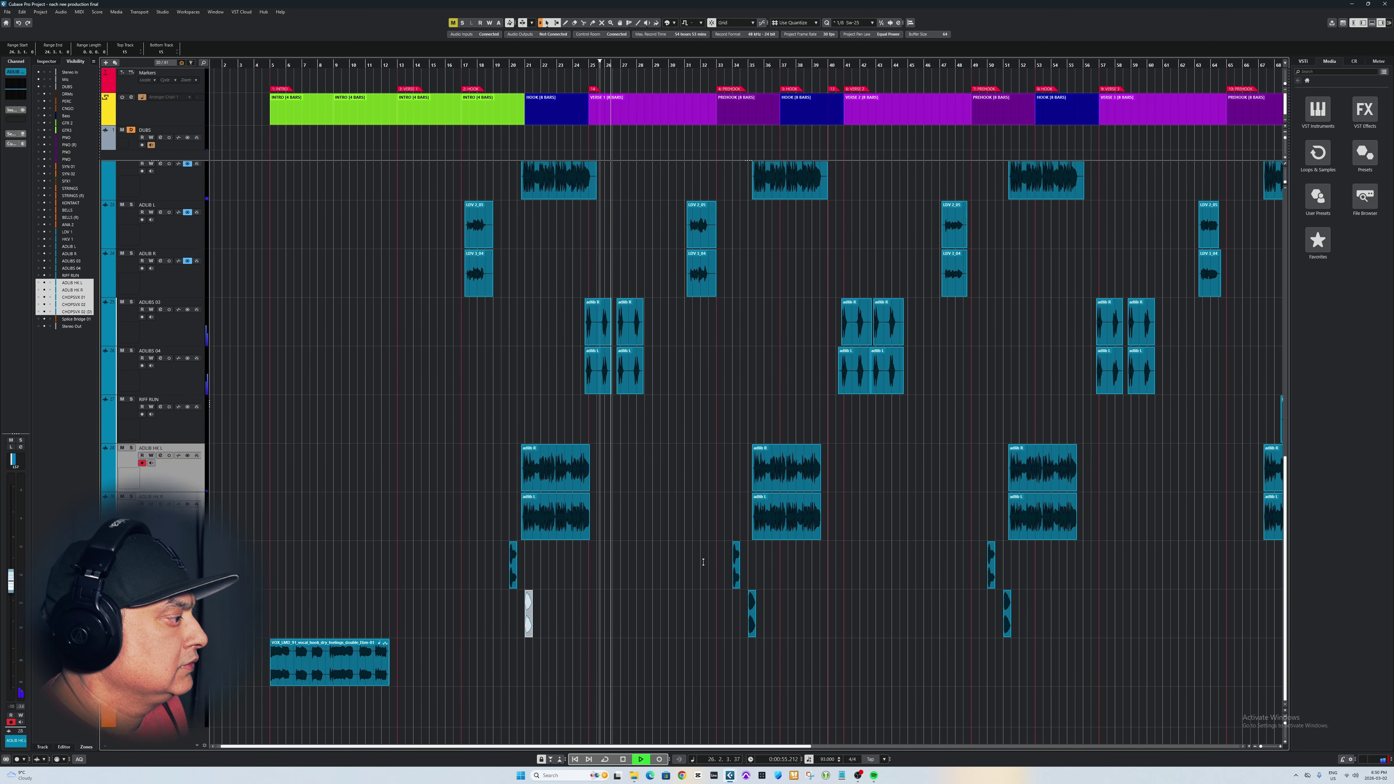
pyautogui.scroll(3, 703, 562)
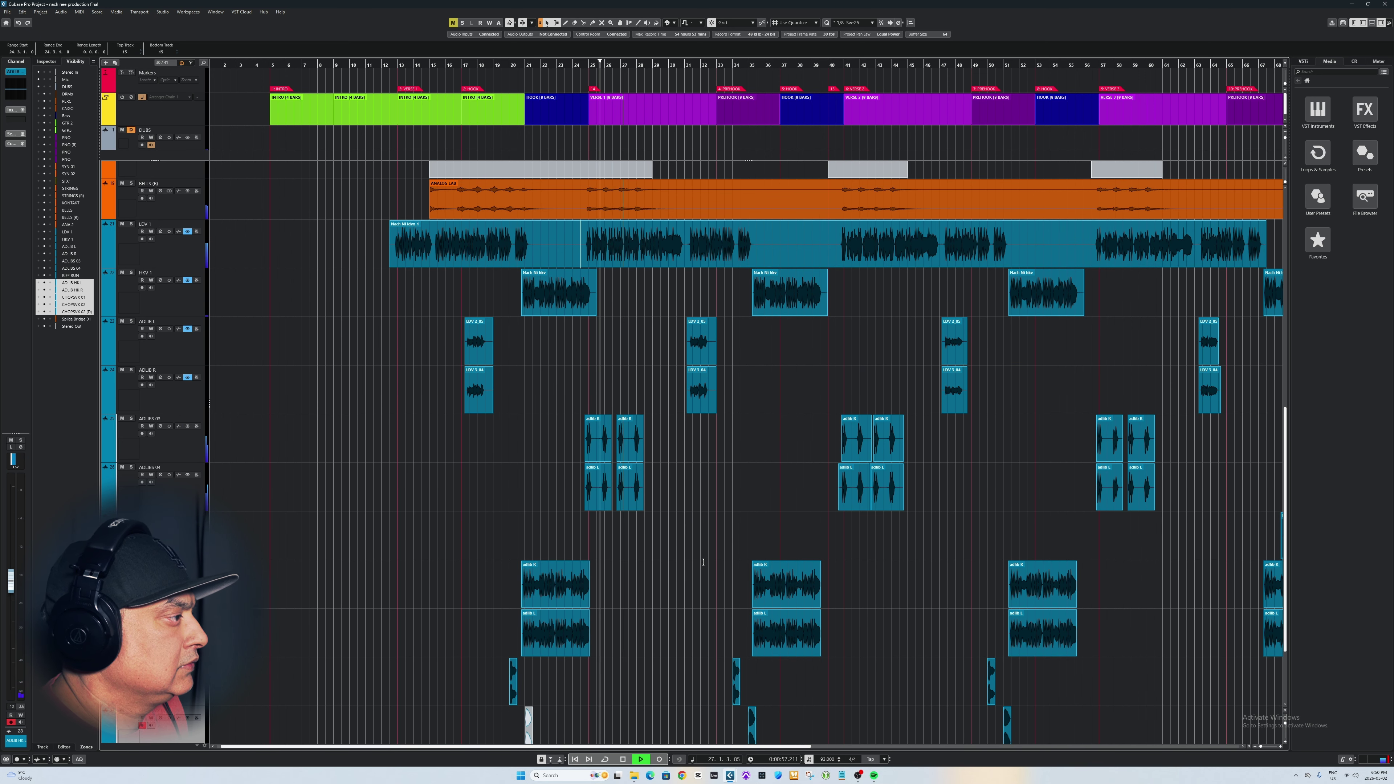
pyautogui.scroll(-3, 703, 562)
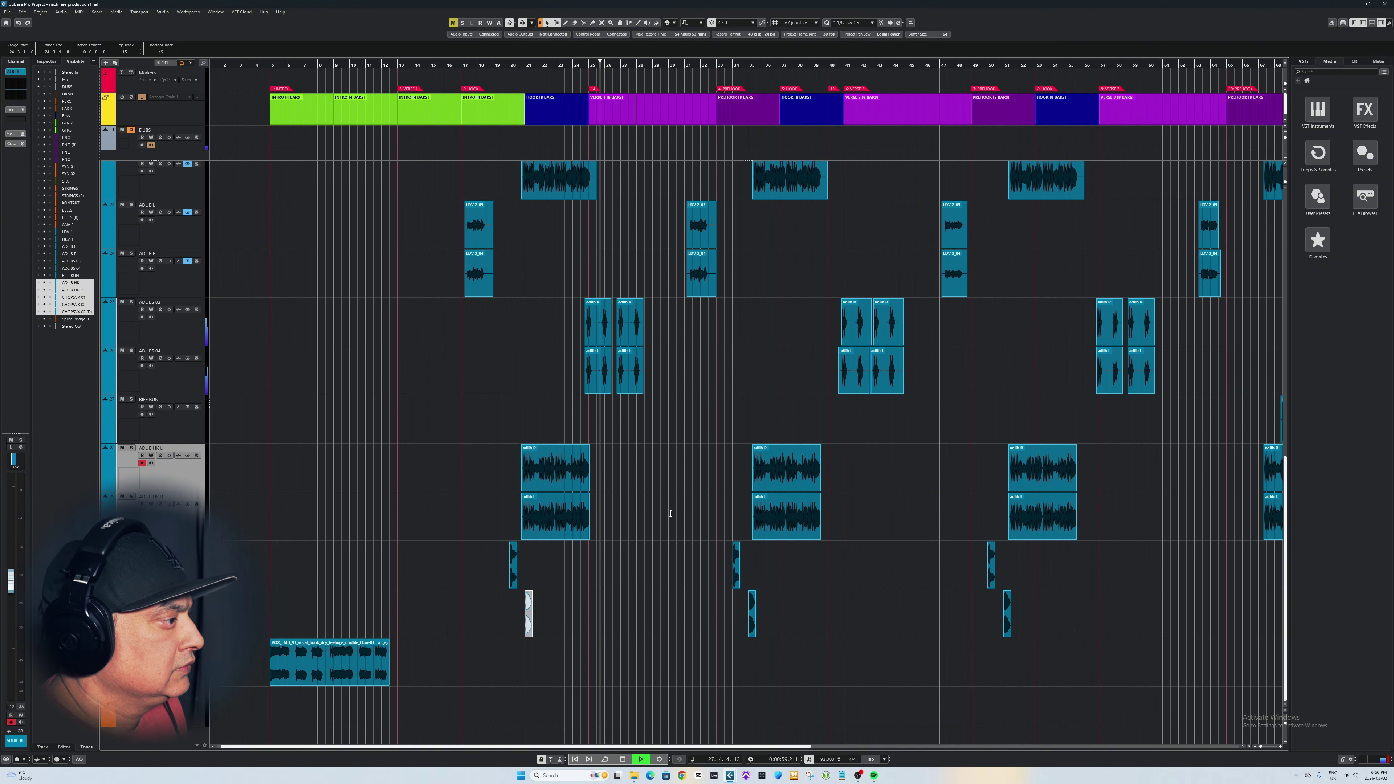
pyautogui.press('space')
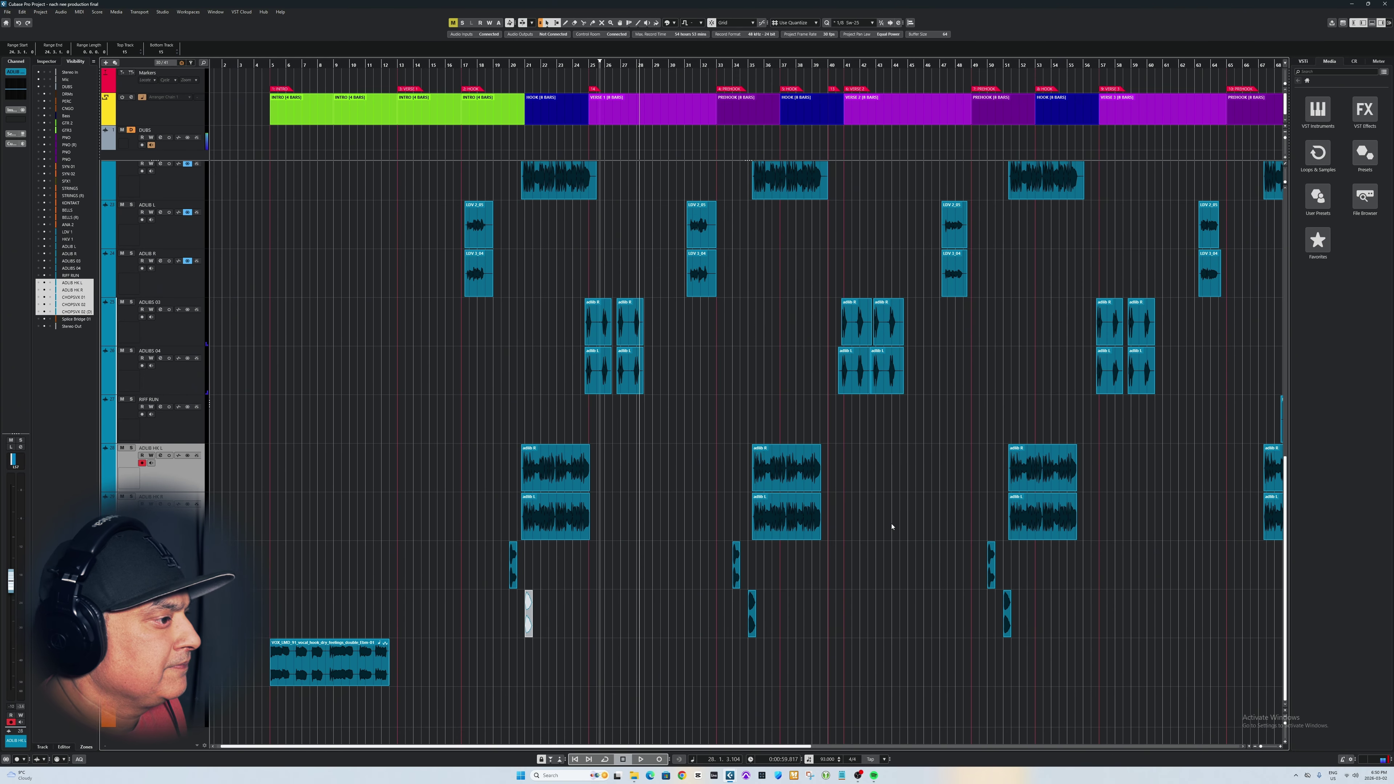
# Play the full mix from the end of the last hook through the outro
pyautogui.press('g')
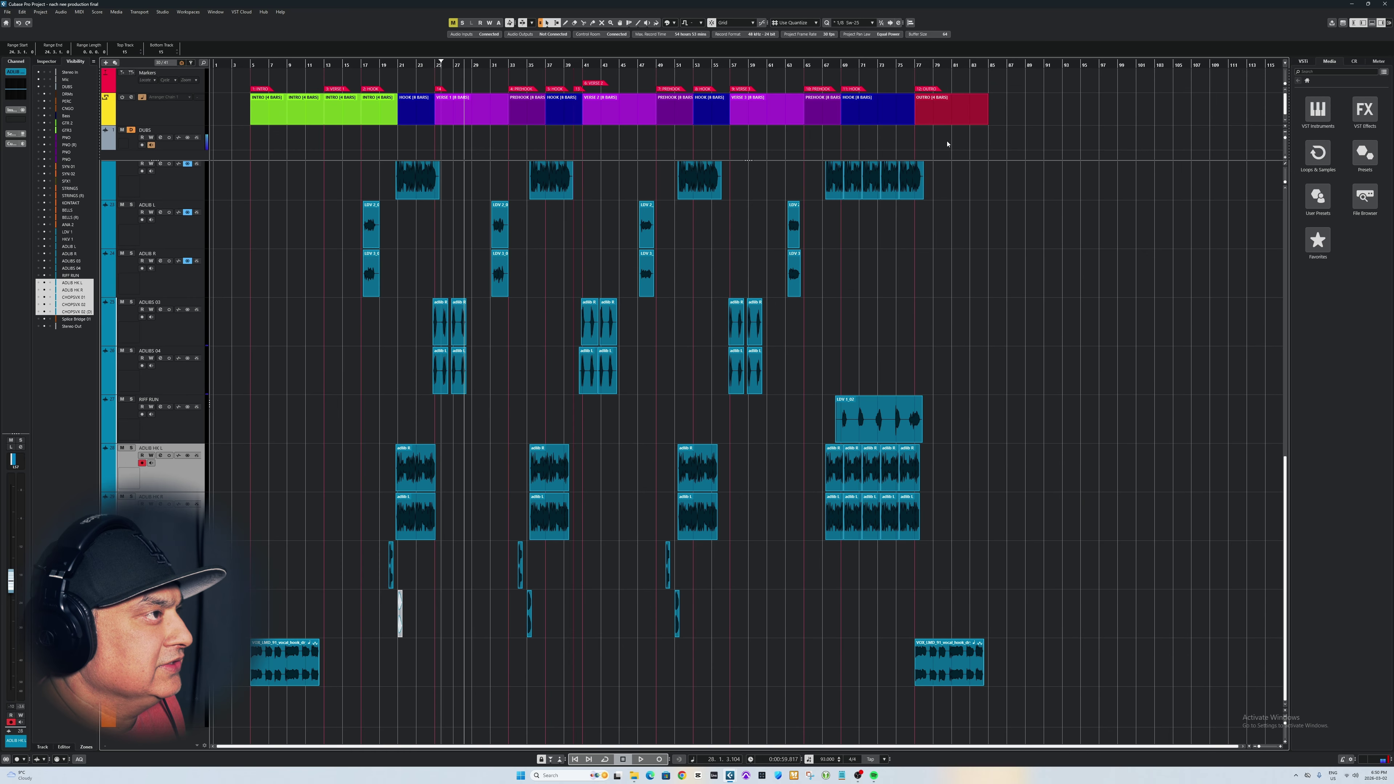
pyautogui.click(913, 103)
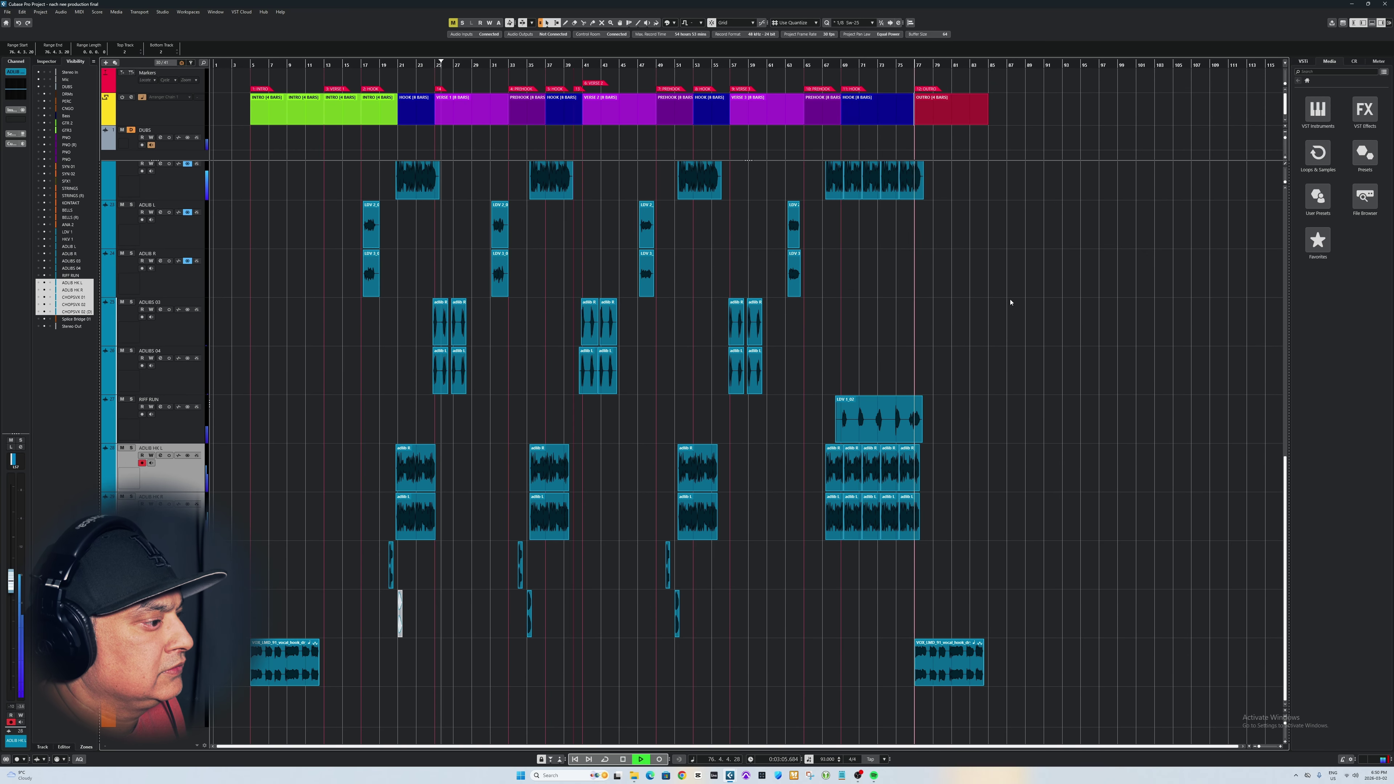
pyautogui.press('space')
pyautogui.keyDown('ctrl'); pyautogui.scroll(1, 941, 374); pyautogui.keyUp('ctrl')
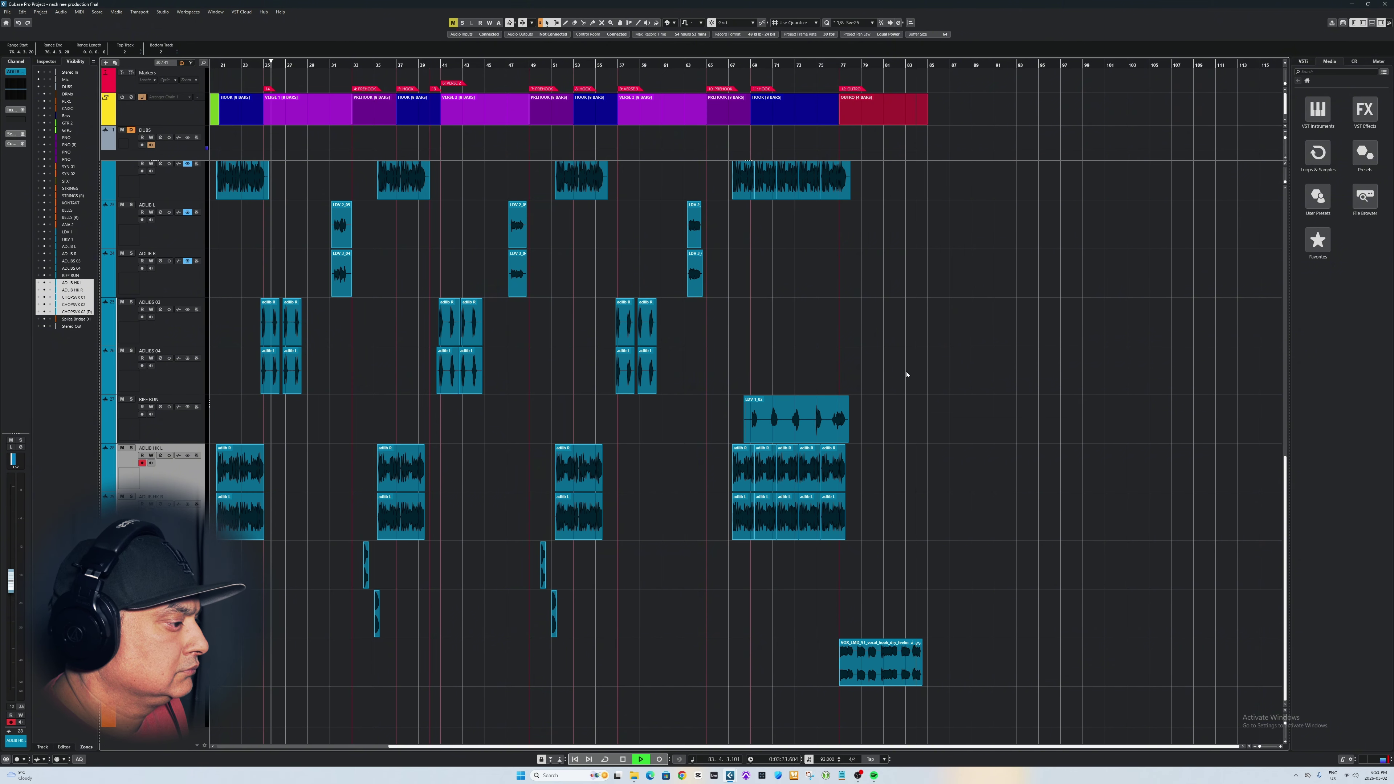
pyautogui.press('space')
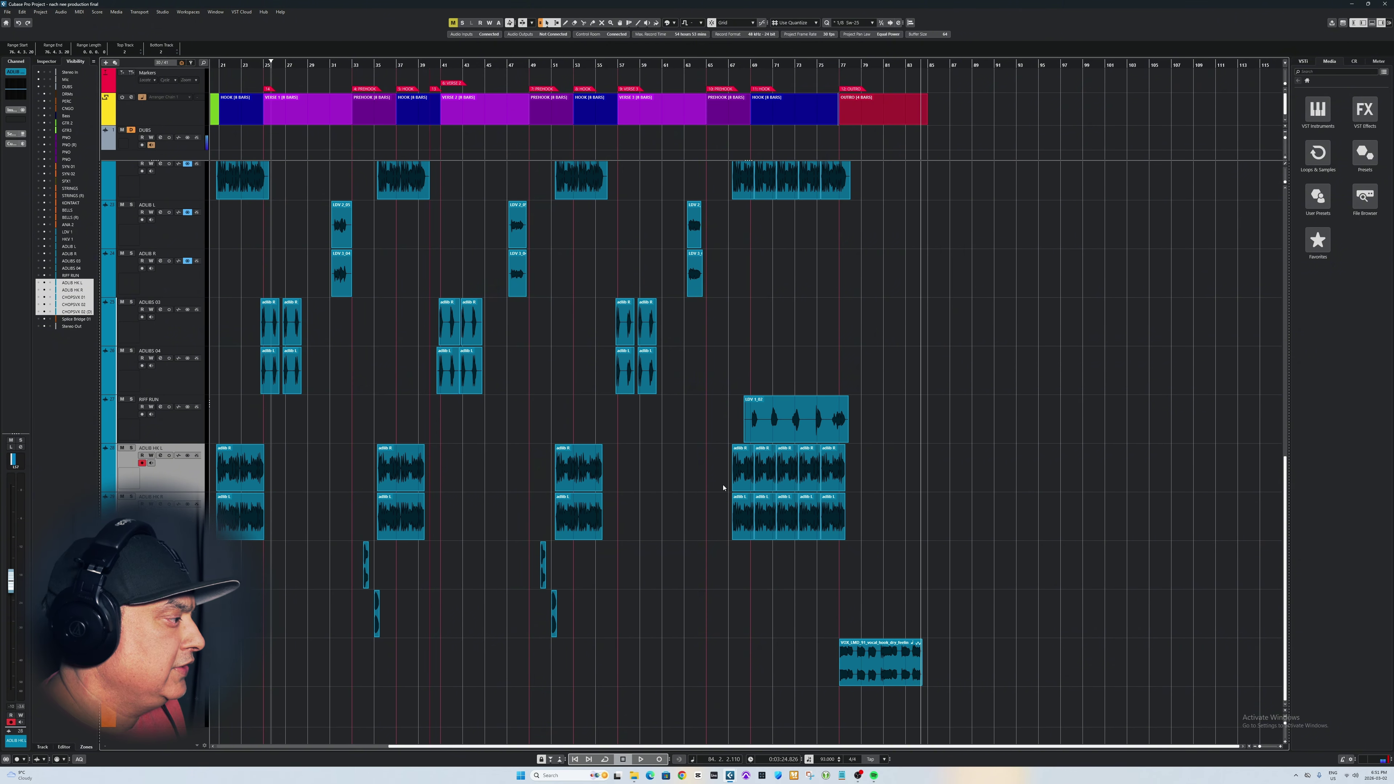
# Play the full mix from just before the vocal chop in the prehook that leads into the third hook
pyautogui.click(536, 553)
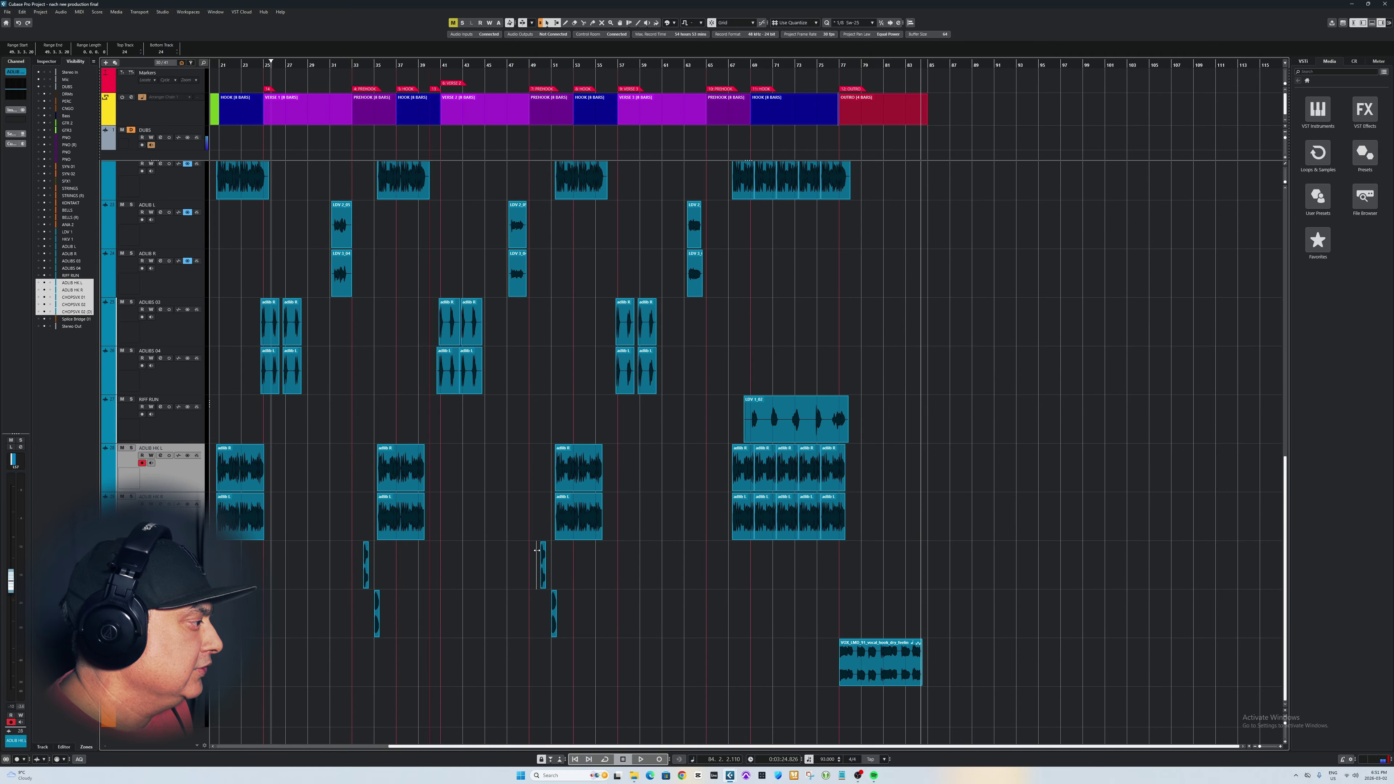
pyautogui.press('space')
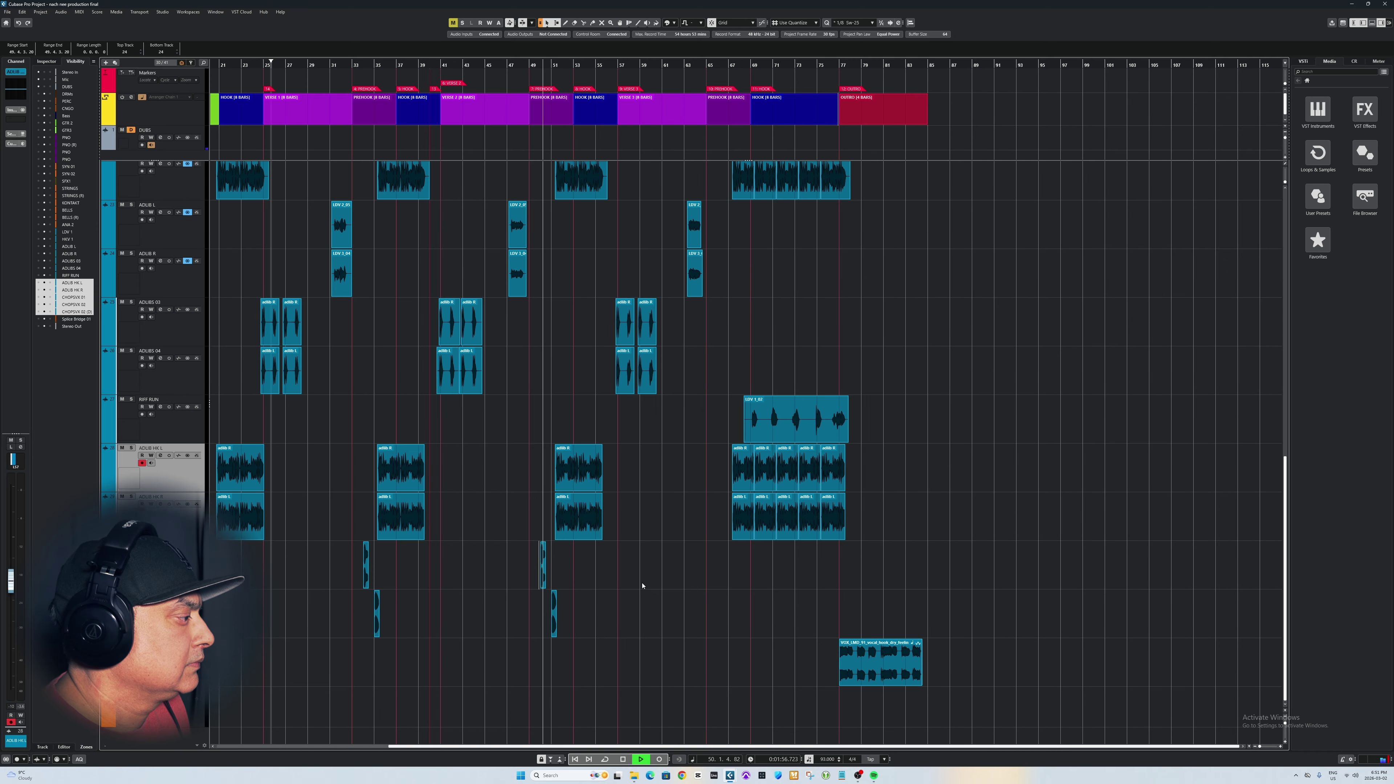